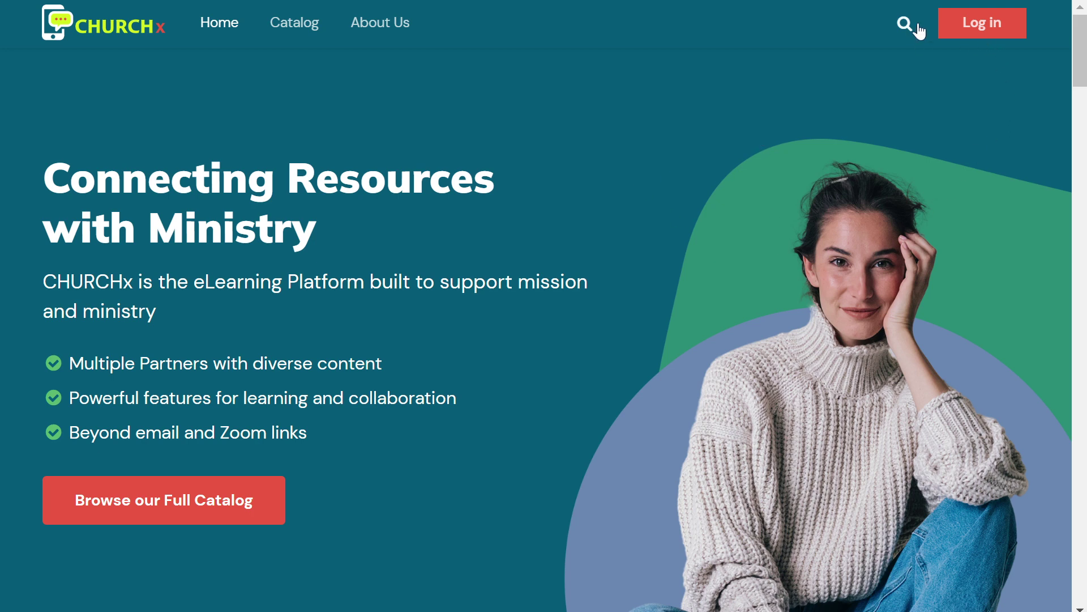
- Log in to CHURCHx with the saved account e-mail and password
left_click(983, 33)
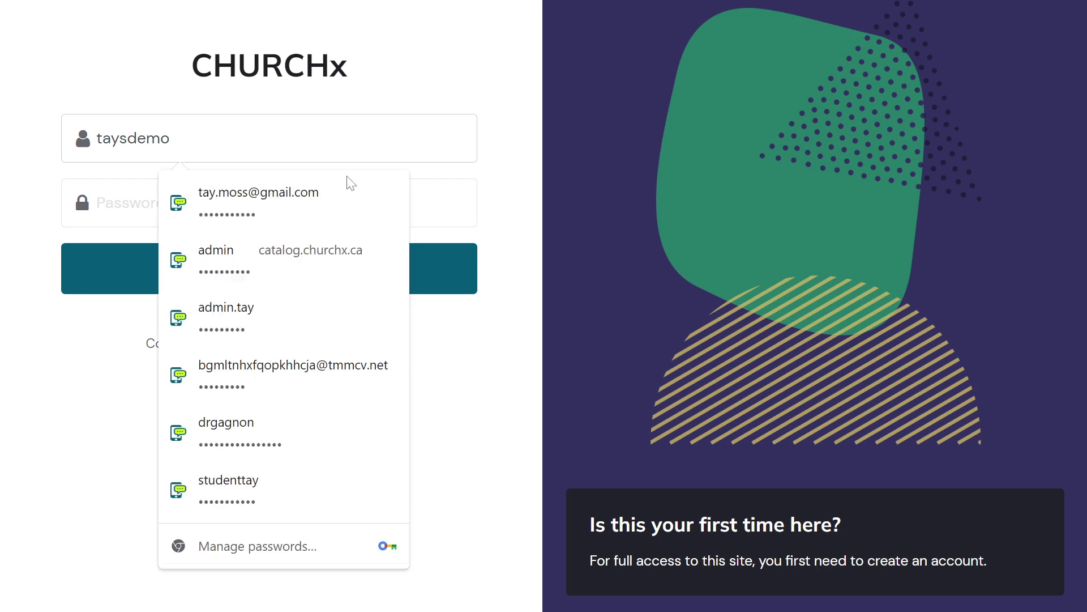
left_click(324, 202)
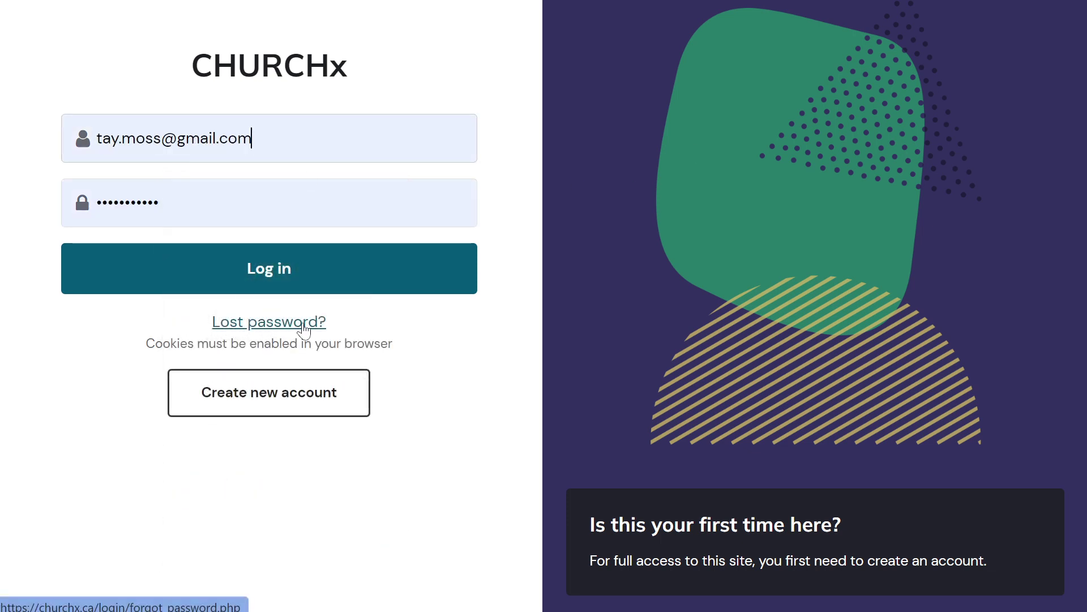
left_click(316, 277)
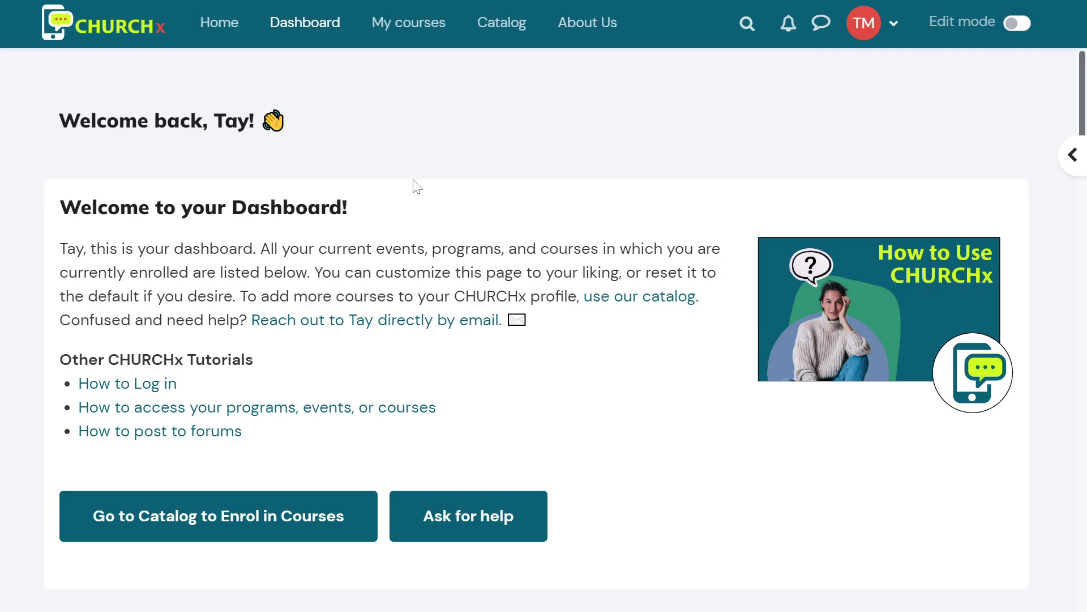
- Look through the course overview on the dashboard and open the account's calendar
scroll(616, 292, "down", 1)
scroll(614, 290, "down", 8)
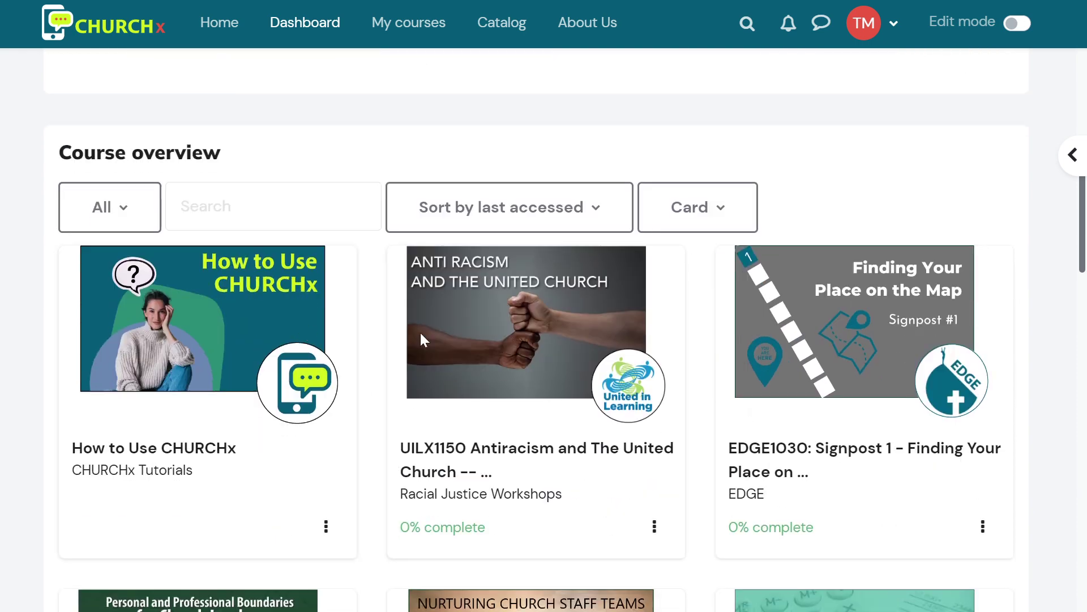
scroll(651, 347, "down", 2)
scroll(650, 347, "up", 10)
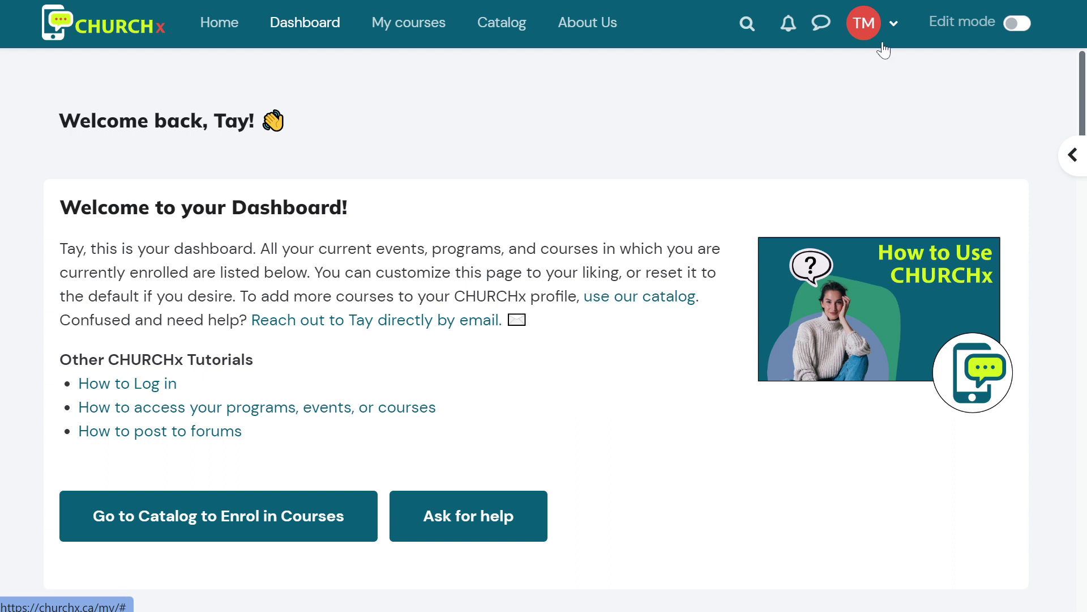
left_click(893, 25)
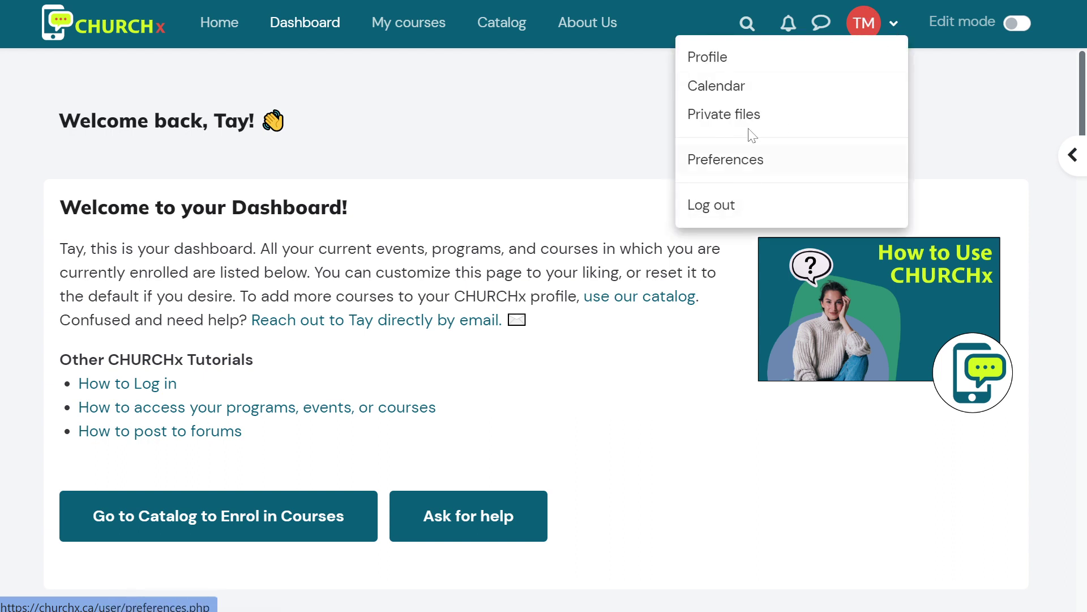
left_click(716, 90)
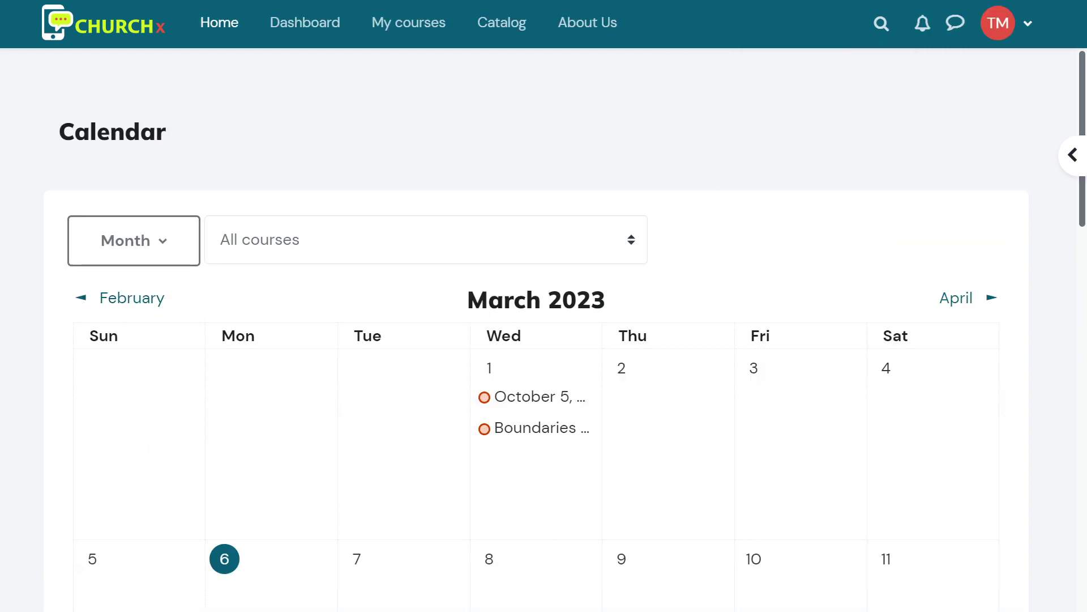
- Look through the March 2023 calendar and view the details of the Boundaries event on 1 March
scroll(543, 340, "down", 2)
scroll(762, 346, "down", 5)
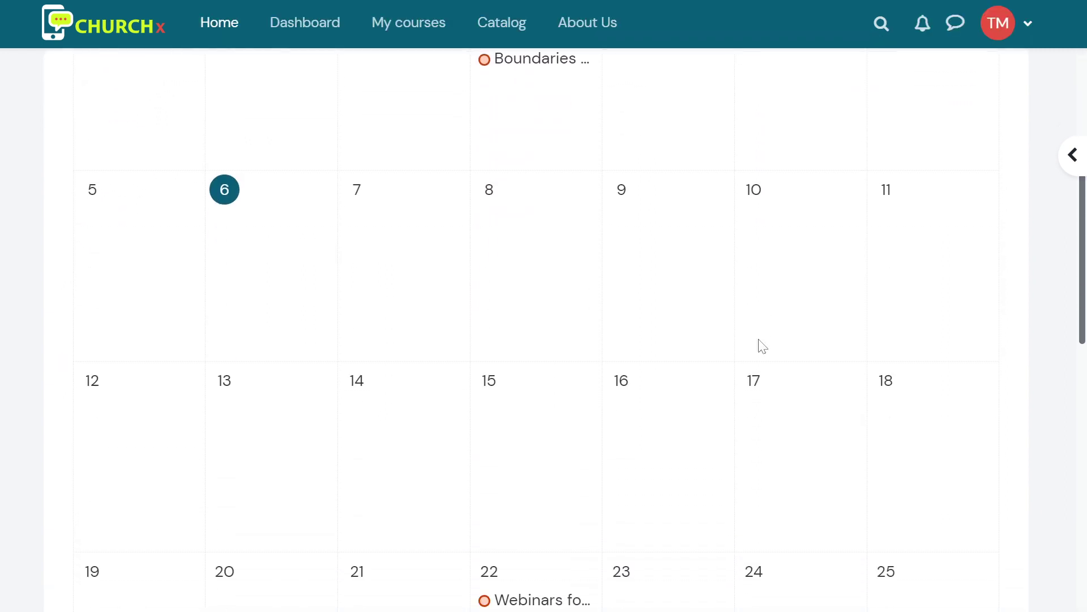
scroll(762, 346, "up", 3)
scroll(762, 346, "down", 3)
scroll(760, 347, "up", 7)
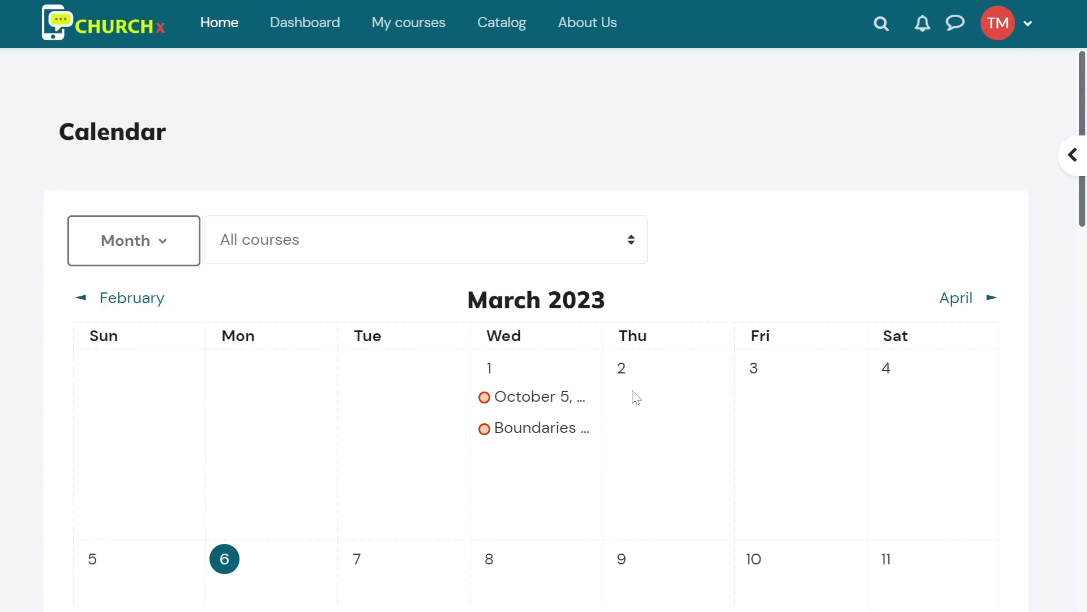
left_click(537, 429)
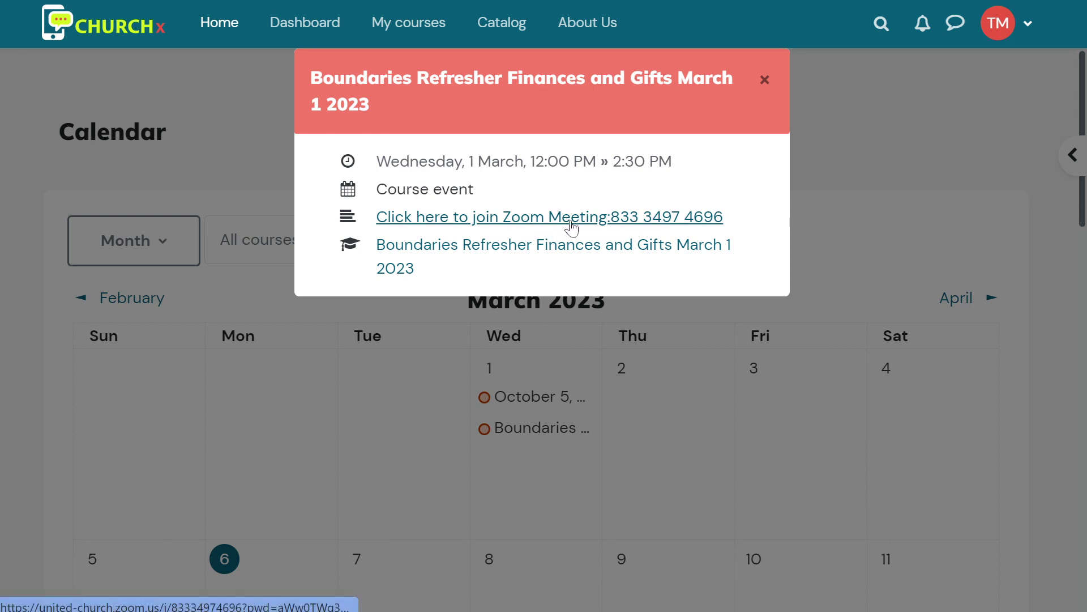
left_click(765, 81)
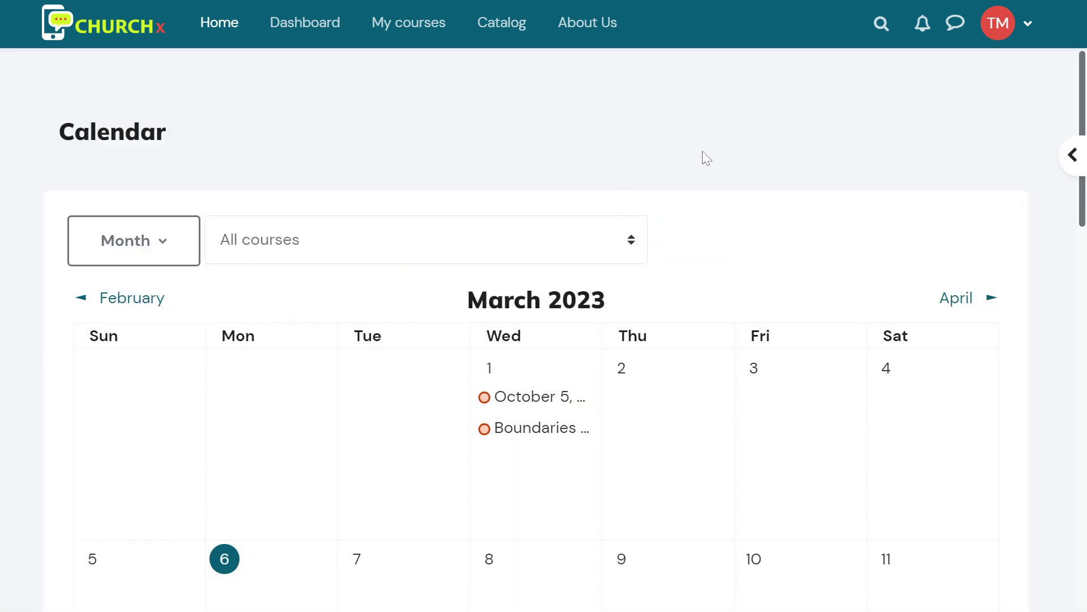
- Open the account's profile page and bring up its editing form
left_click(998, 35)
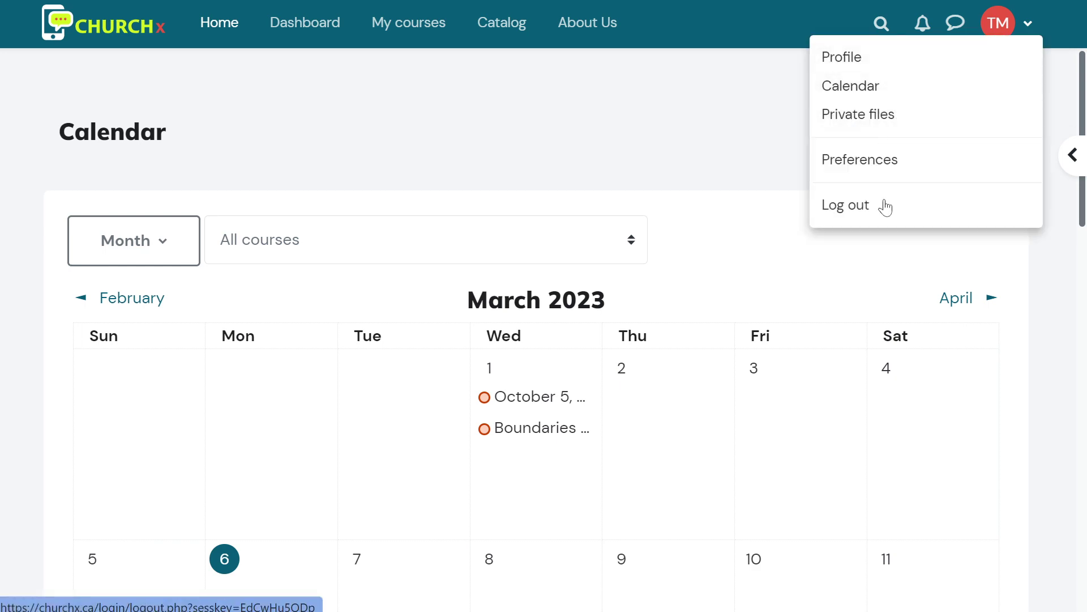
left_click(870, 60)
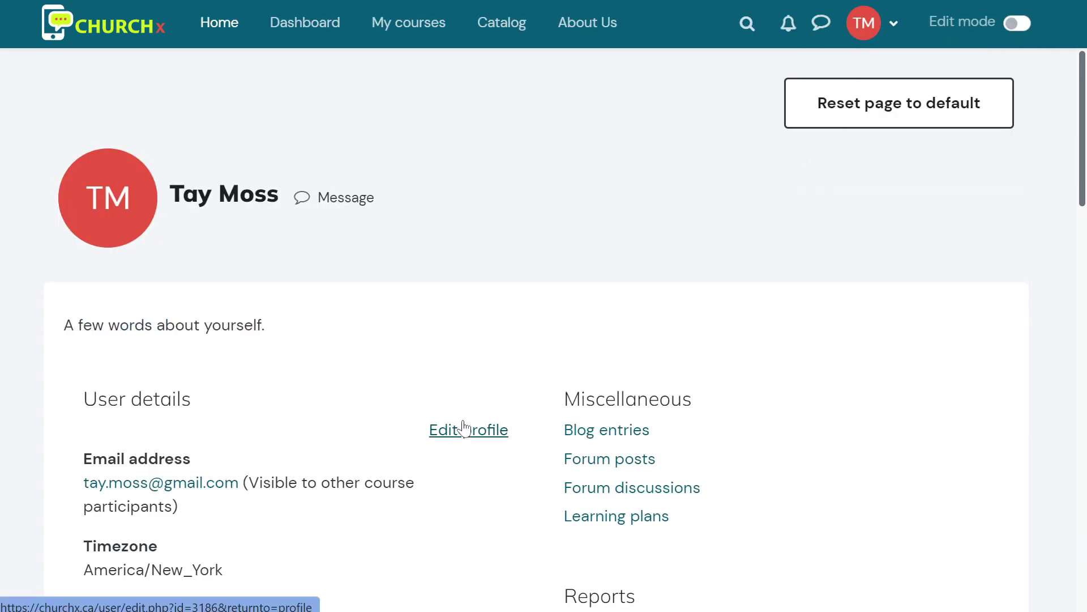
scroll(299, 321, "down", 3)
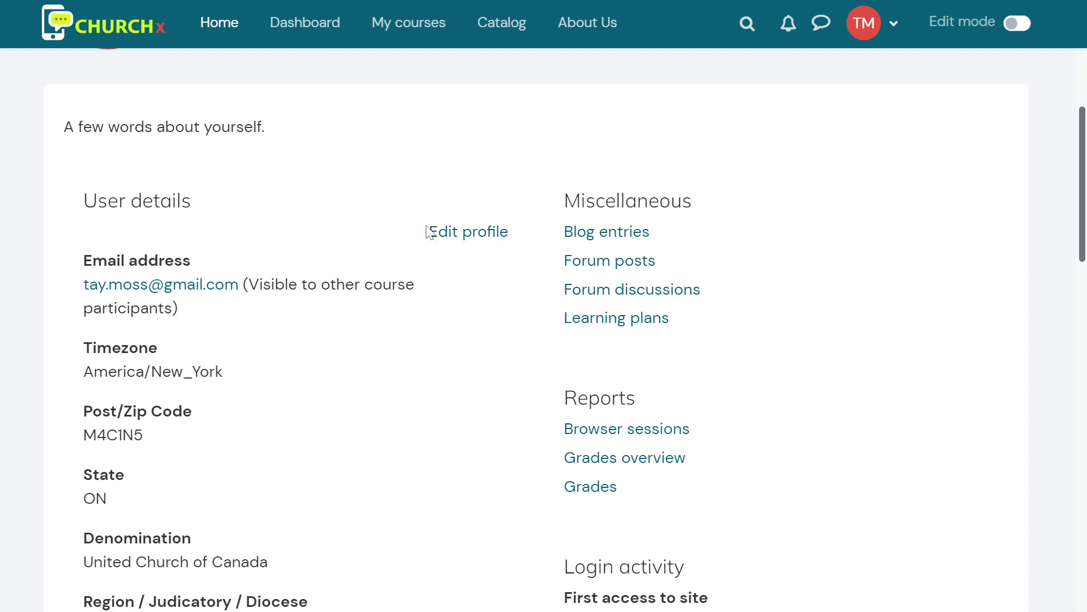
left_click(459, 233)
scroll(548, 330, "down", 3)
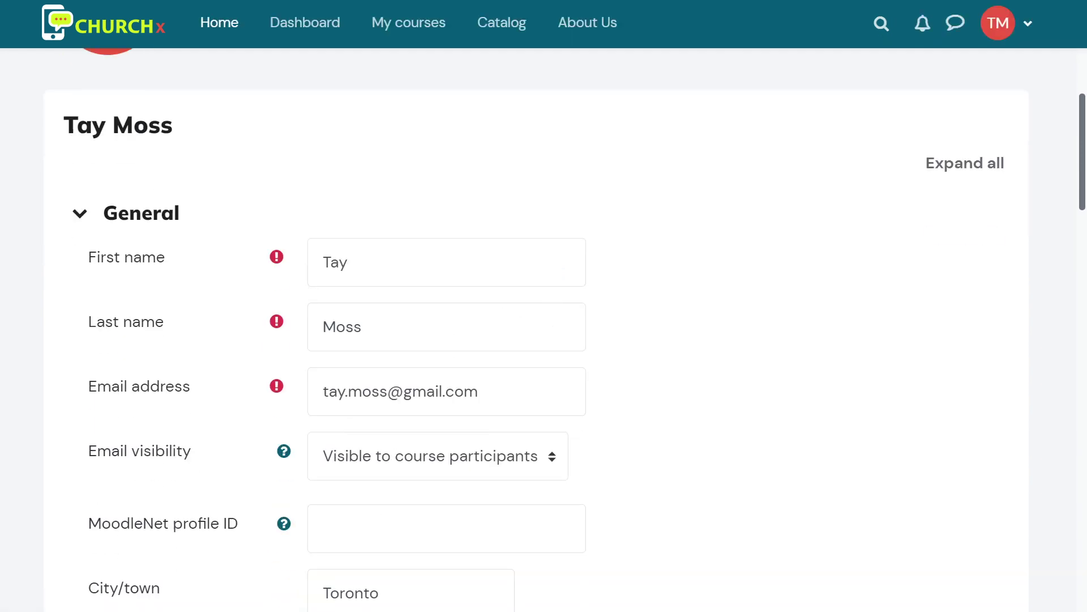
- Examine the first name and last name fields and the available email visibility options in the General section
left_click(446, 263)
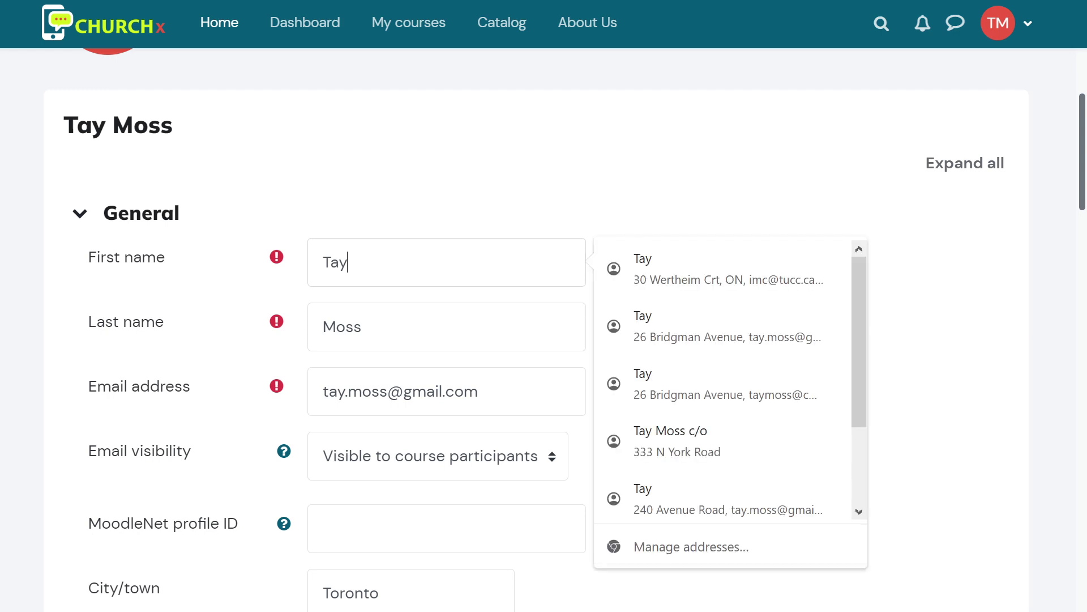
left_click(446, 327)
scroll(446, 327, "down", 2)
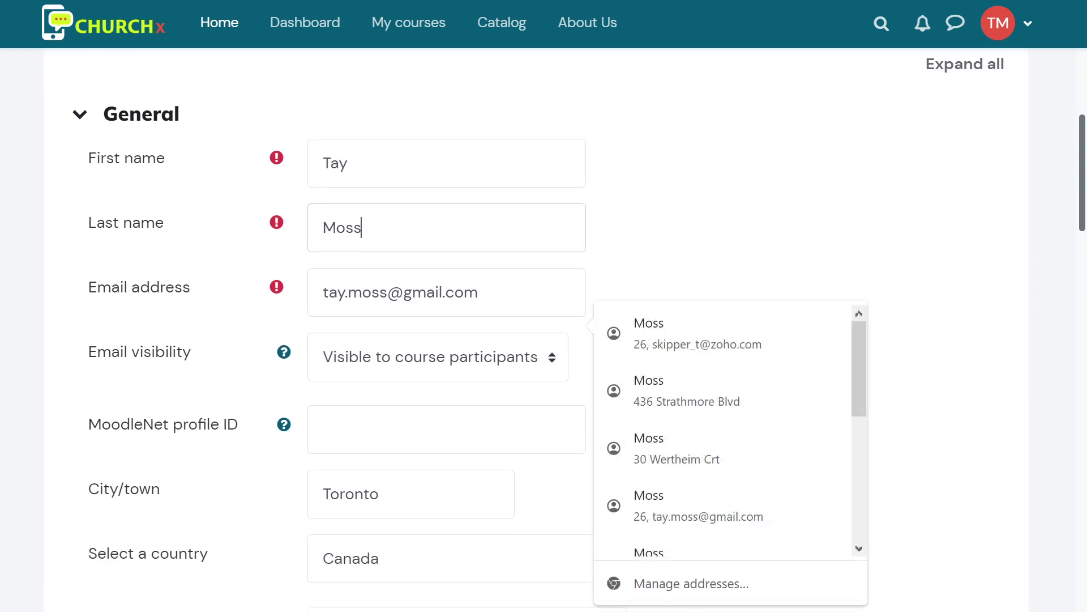
left_click(670, 214)
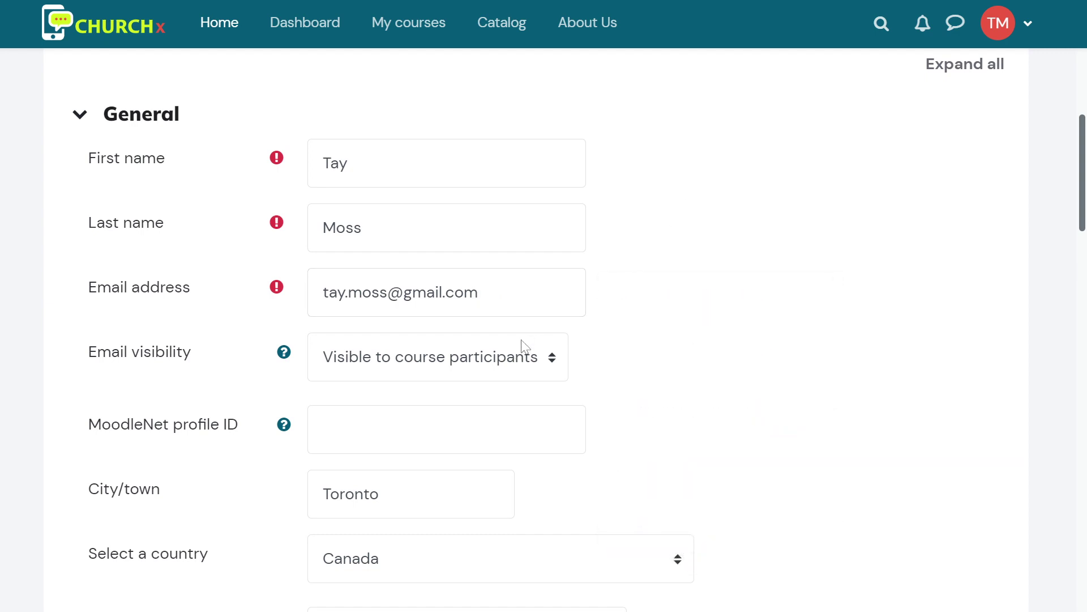
left_click(544, 371)
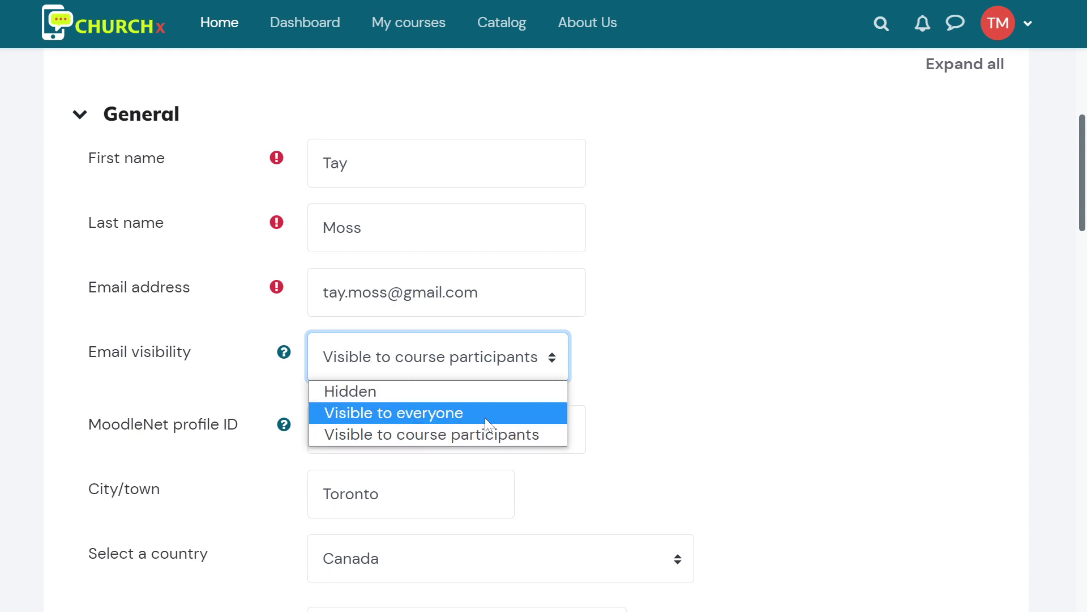
left_click(725, 343)
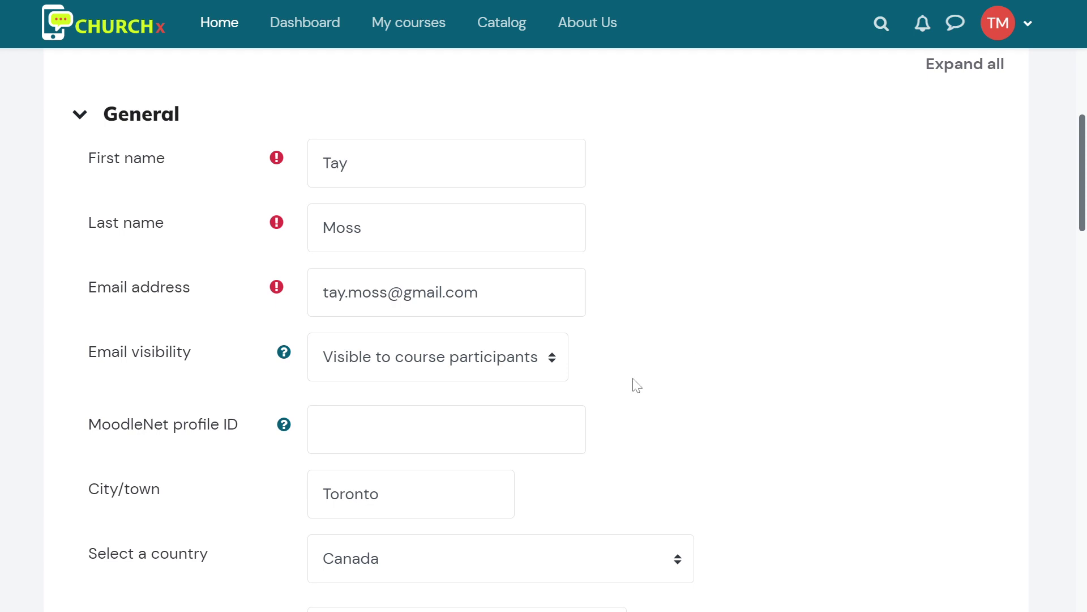
- Examine the city, country, timezone and description fields of the profile form
scroll(704, 335, "down", 3)
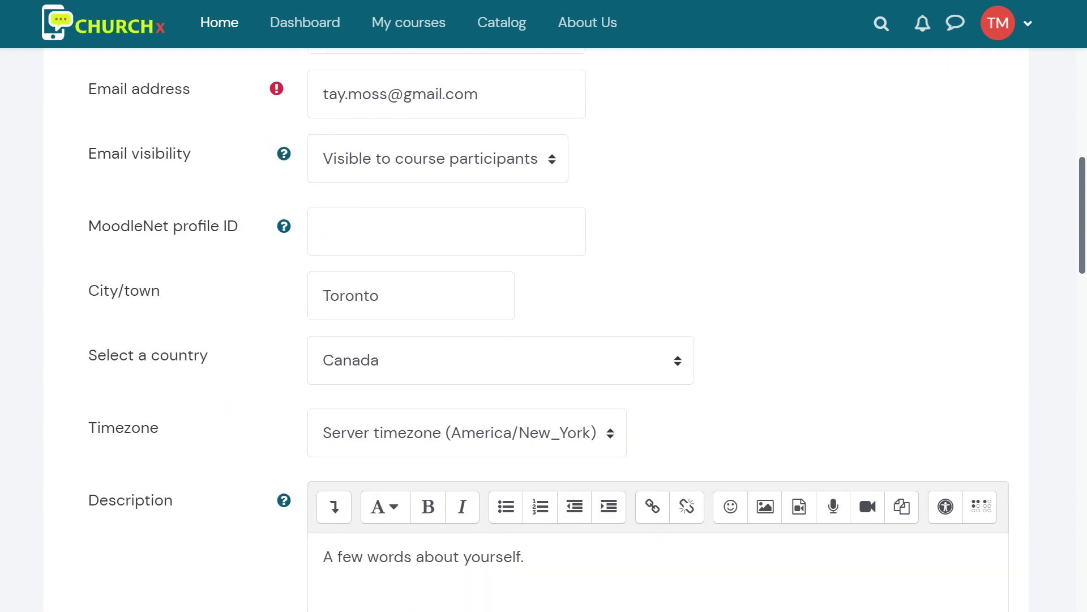
left_click(390, 296)
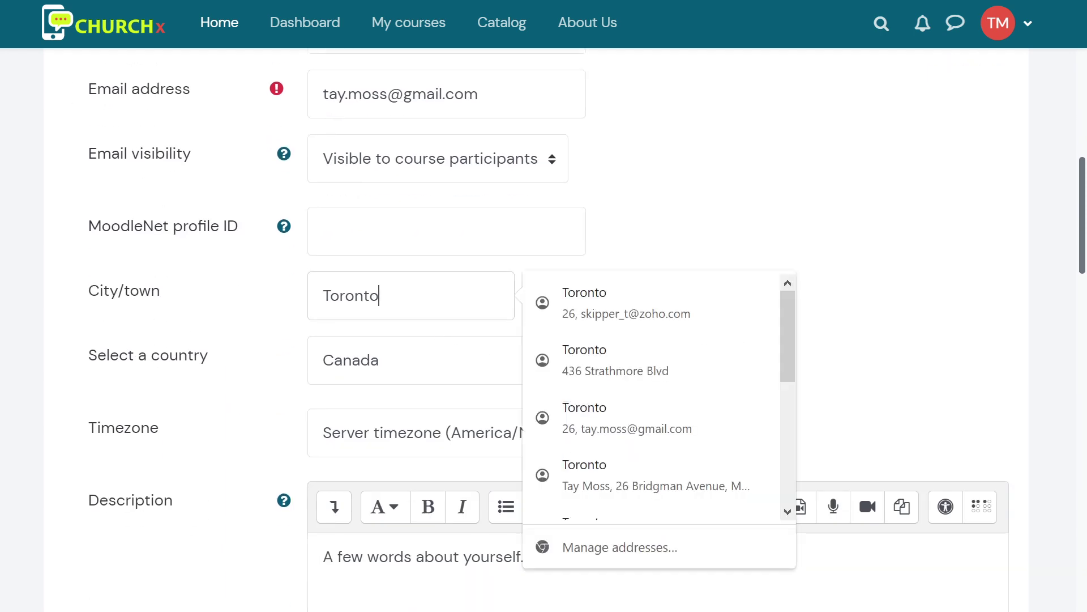
left_click(743, 198)
scroll(457, 308, "down", 2)
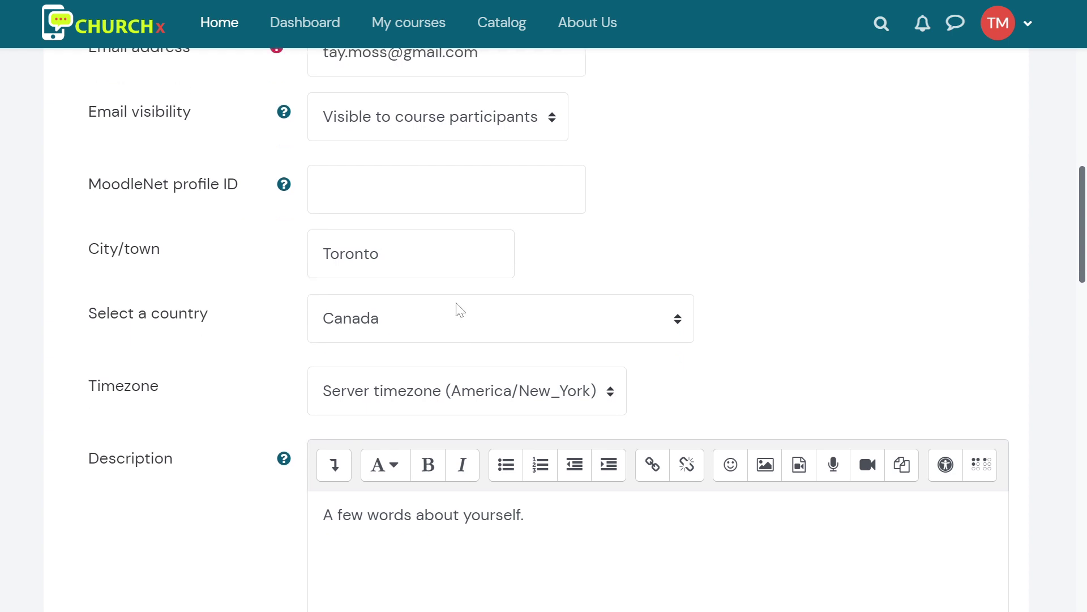
scroll(486, 273, "down", 4)
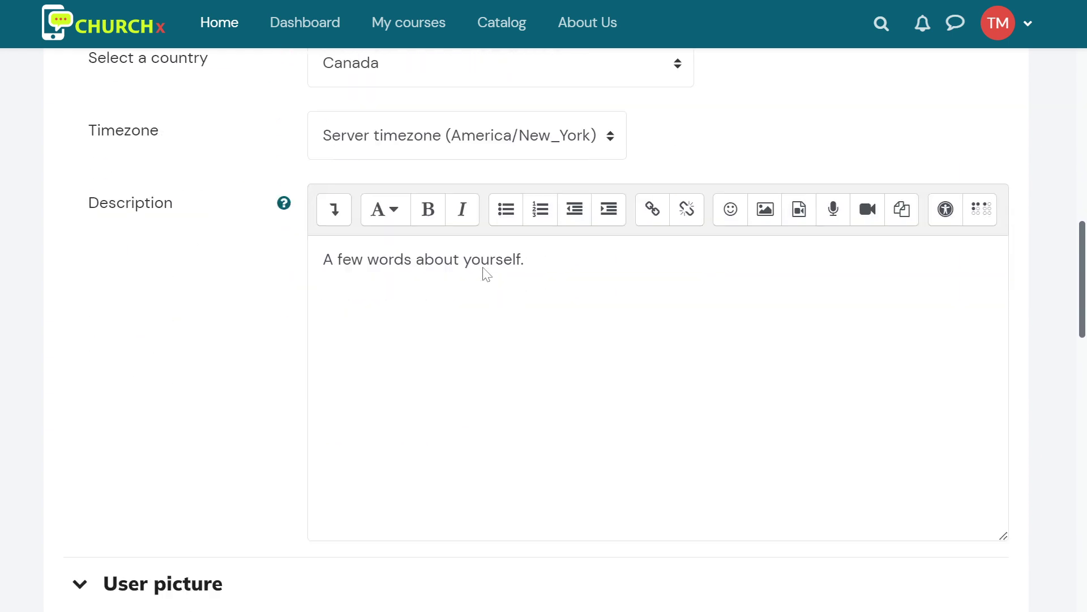
left_click(531, 137)
left_click(535, 138)
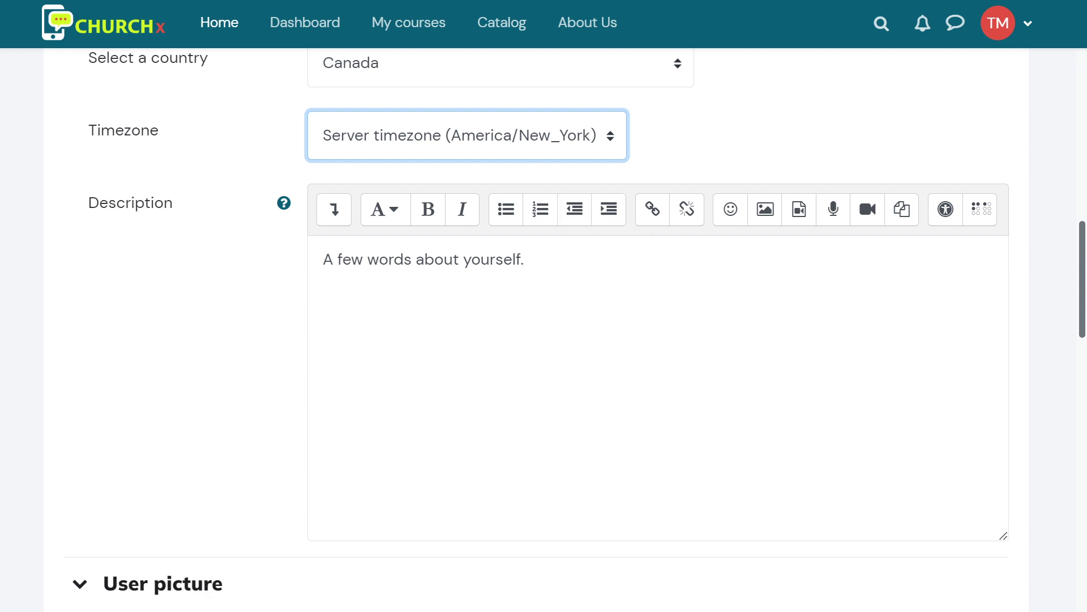
left_click_drag(524, 259, 323, 259)
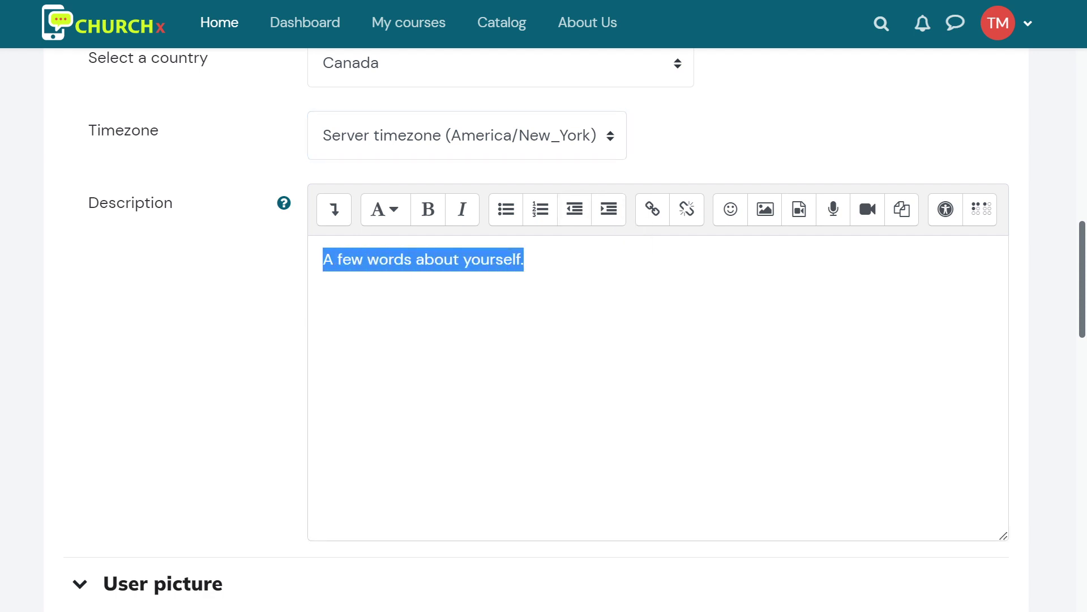
left_click(525, 259)
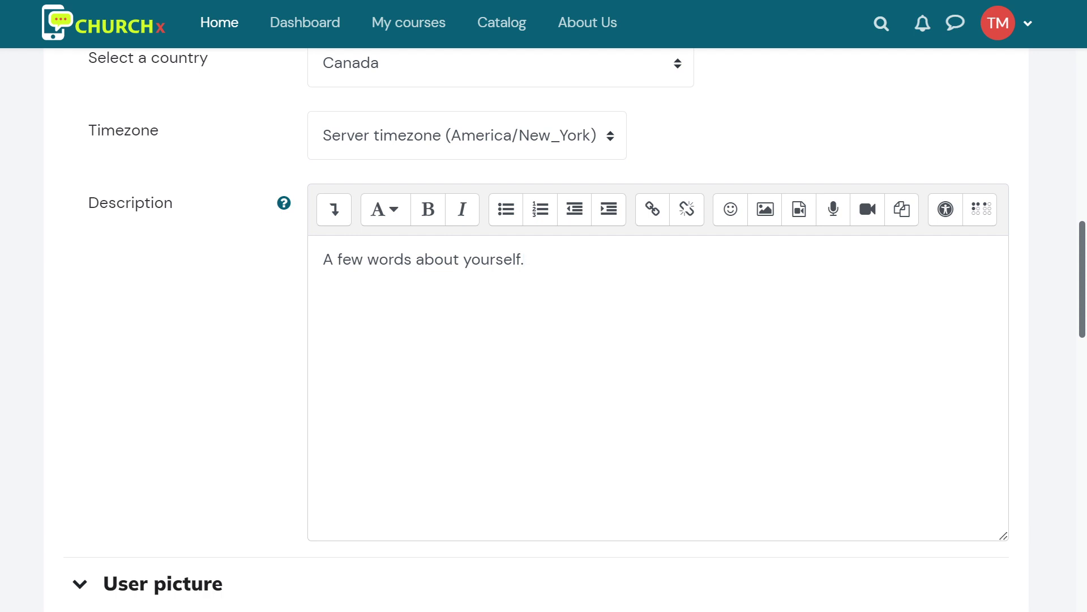
- Examine the upload options for a new user picture and browse the Downloads folder for an image file
scroll(565, 271, "down", 6)
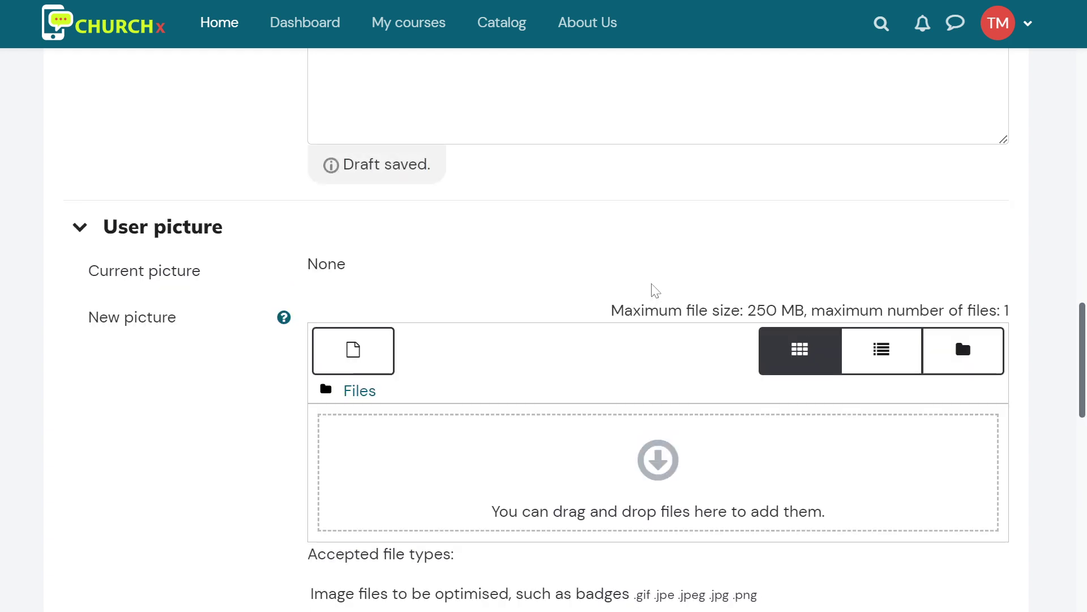
scroll(653, 289, "down", 2)
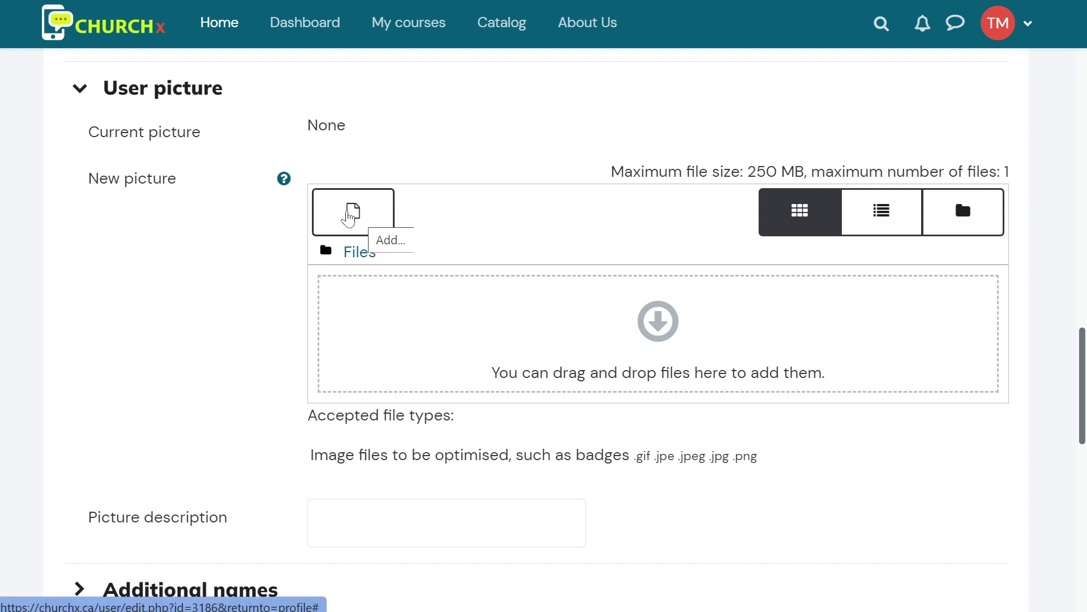
left_click(354, 215)
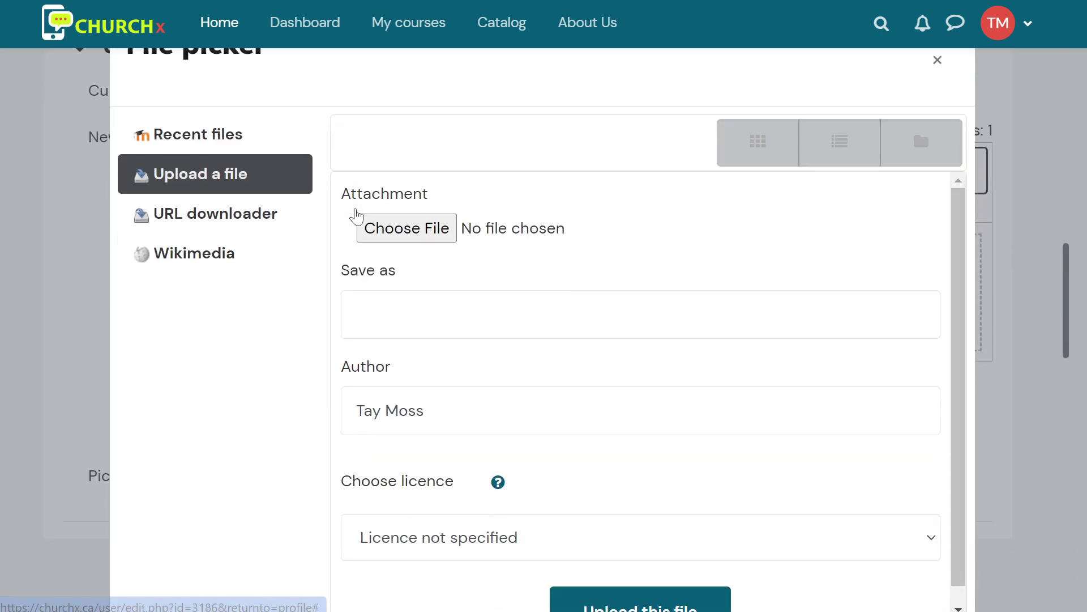
left_click(428, 237)
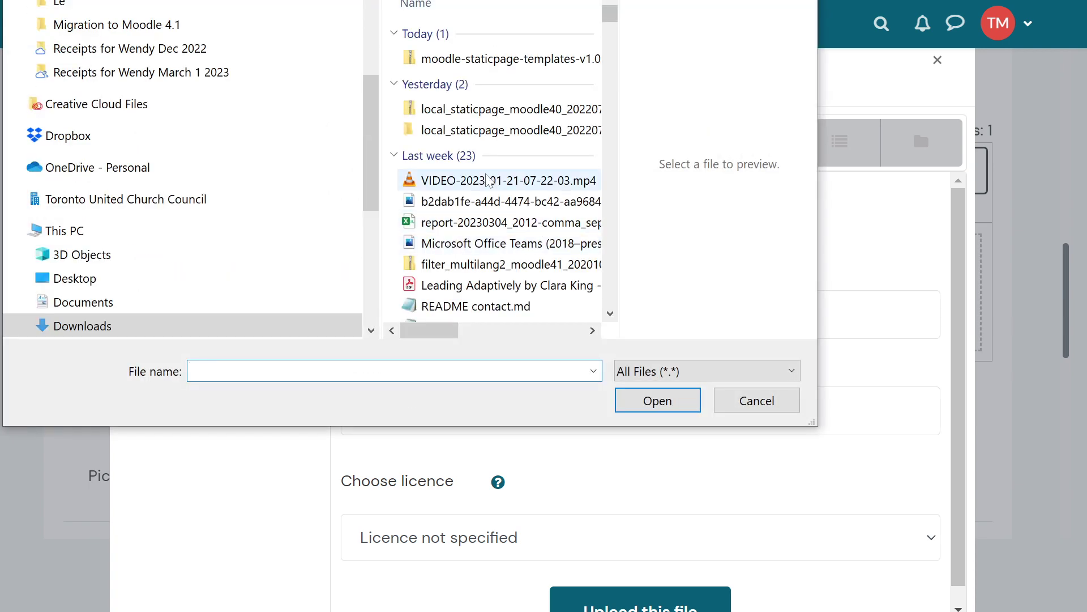
scroll(485, 179, "down", 4)
scroll(485, 179, "down", 1)
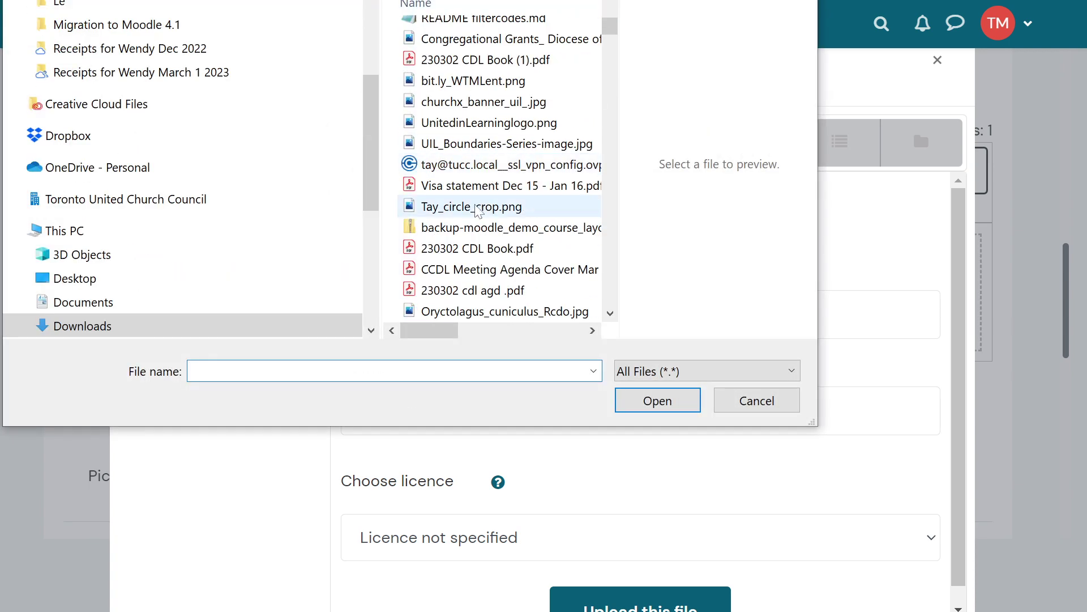
scroll(479, 214, "up", 5)
left_click(730, 401)
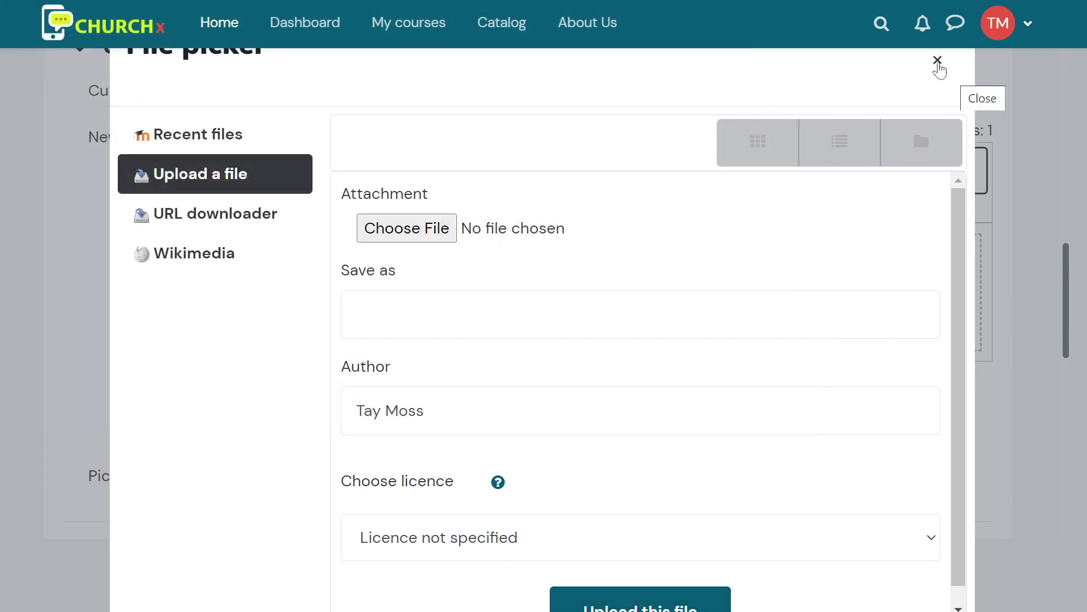
left_click(939, 63)
- Expand the Additional names section of the profile form to view its fields
scroll(595, 419, "down", 7)
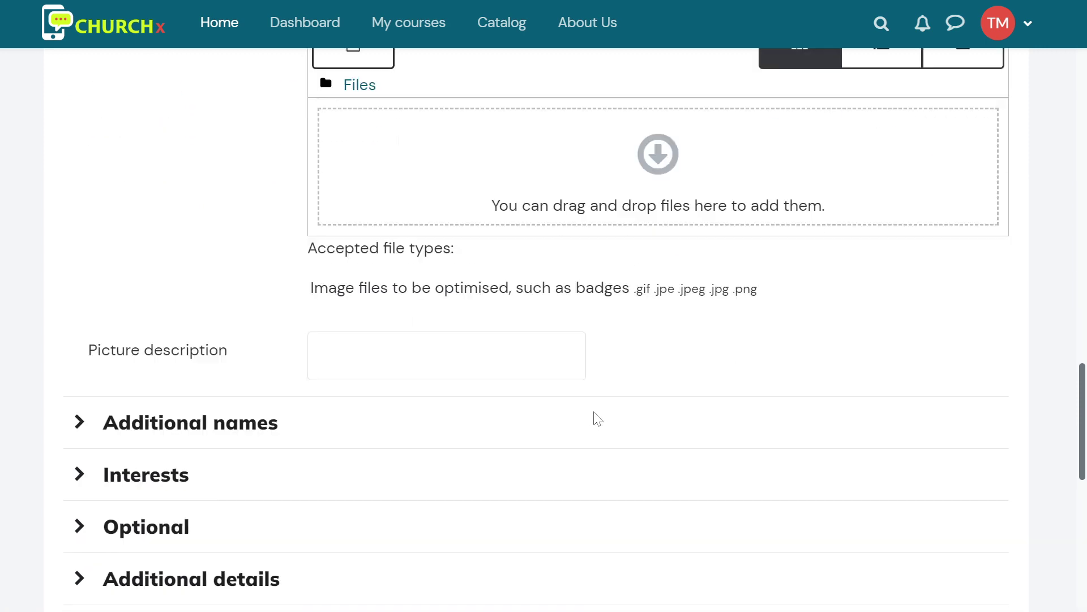
left_click(252, 197)
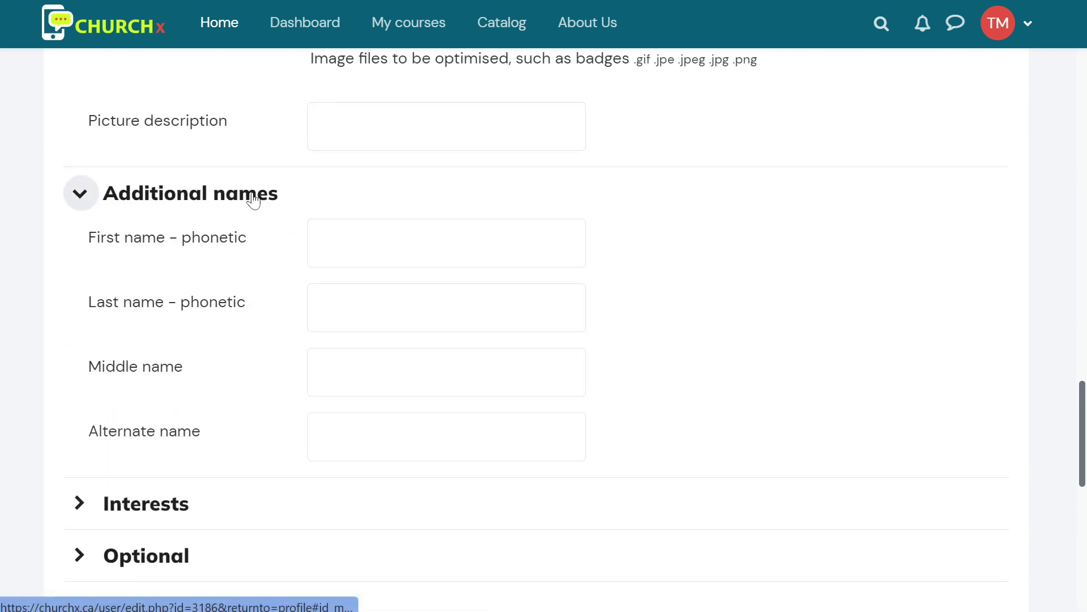
- Examine the phonetic, middle and alternate name fields in the Additional names section
scroll(383, 178, "down", 2)
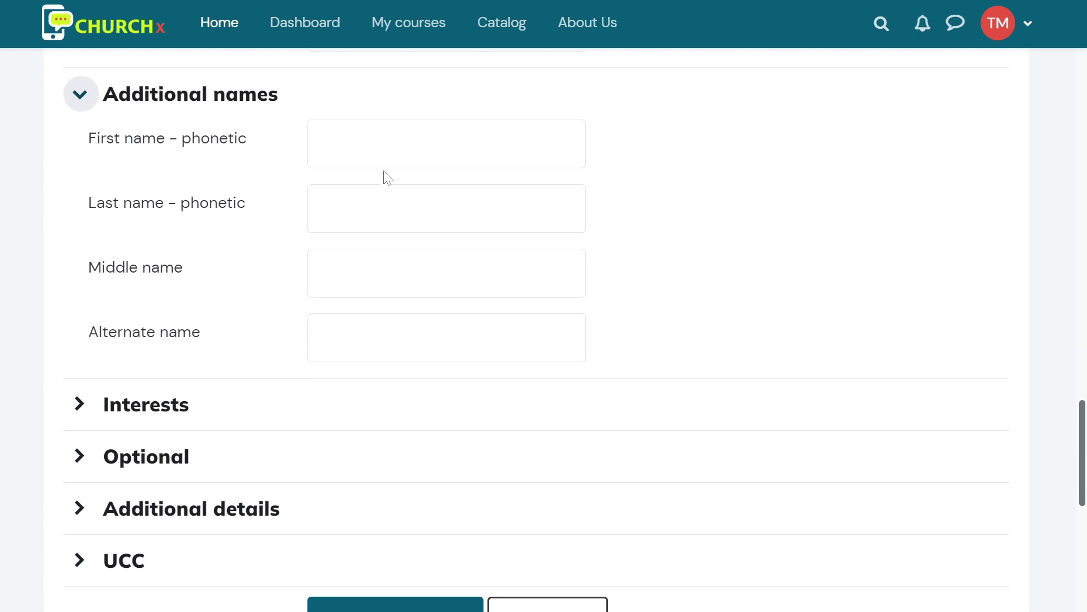
left_click(383, 164)
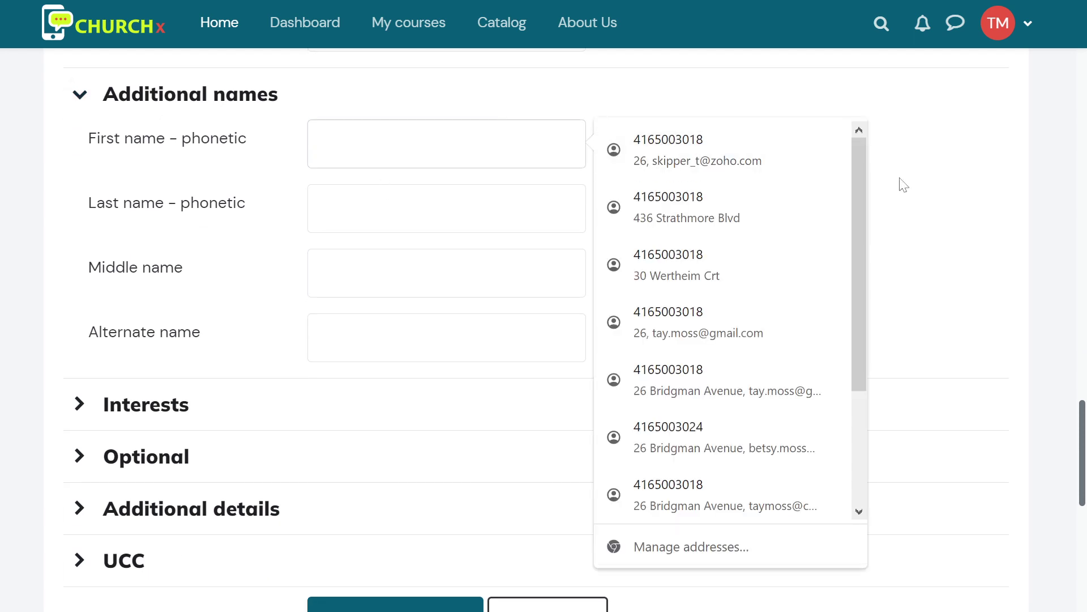
left_click(962, 179)
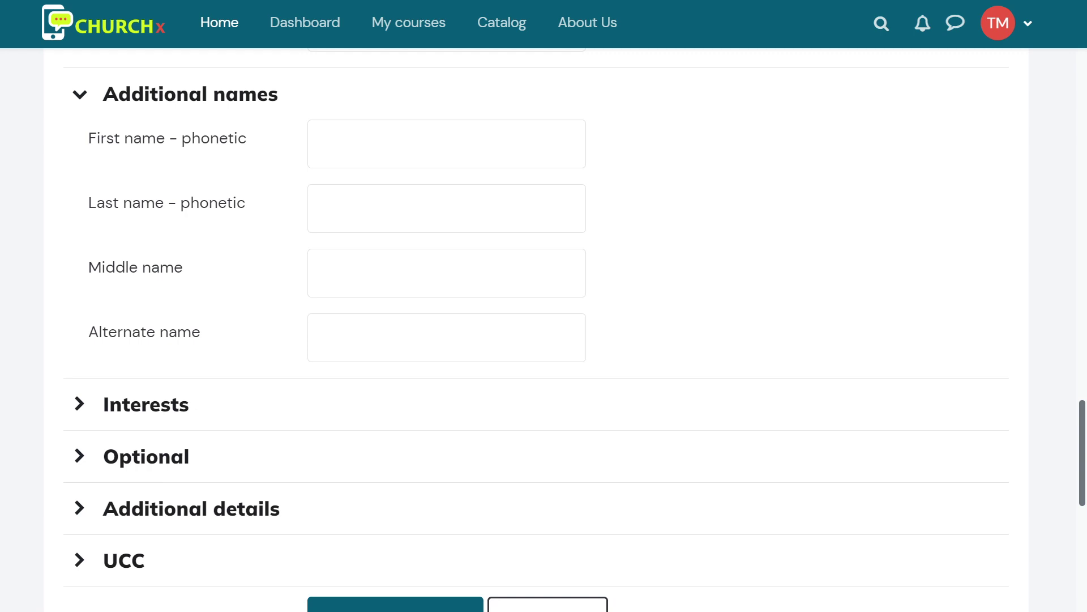
- Expand the Interests section to view its tag field, and collapse it again
scroll(437, 316, "down", 3)
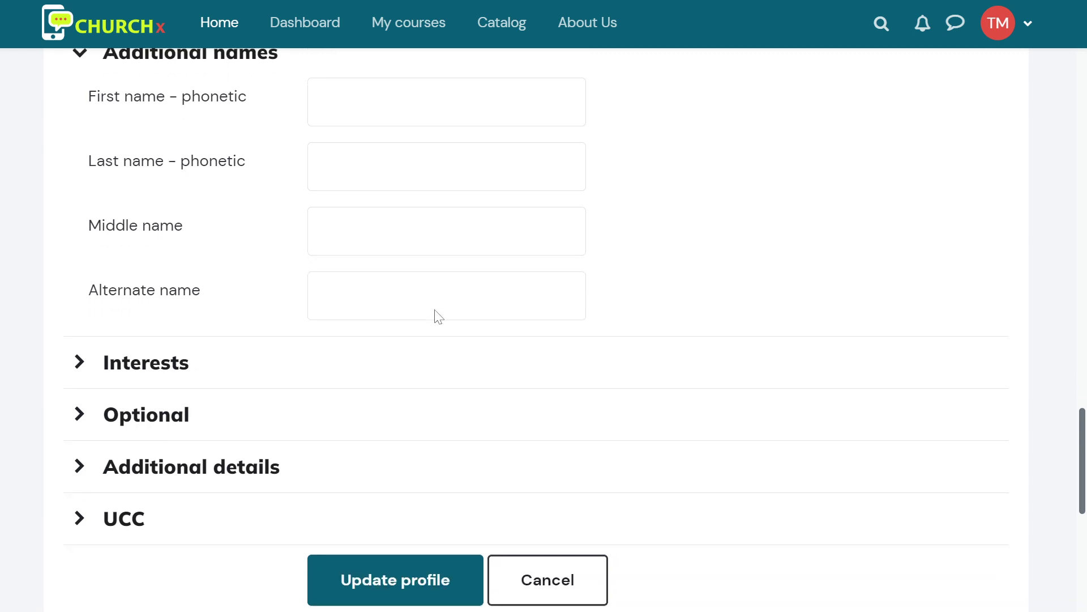
left_click(161, 223)
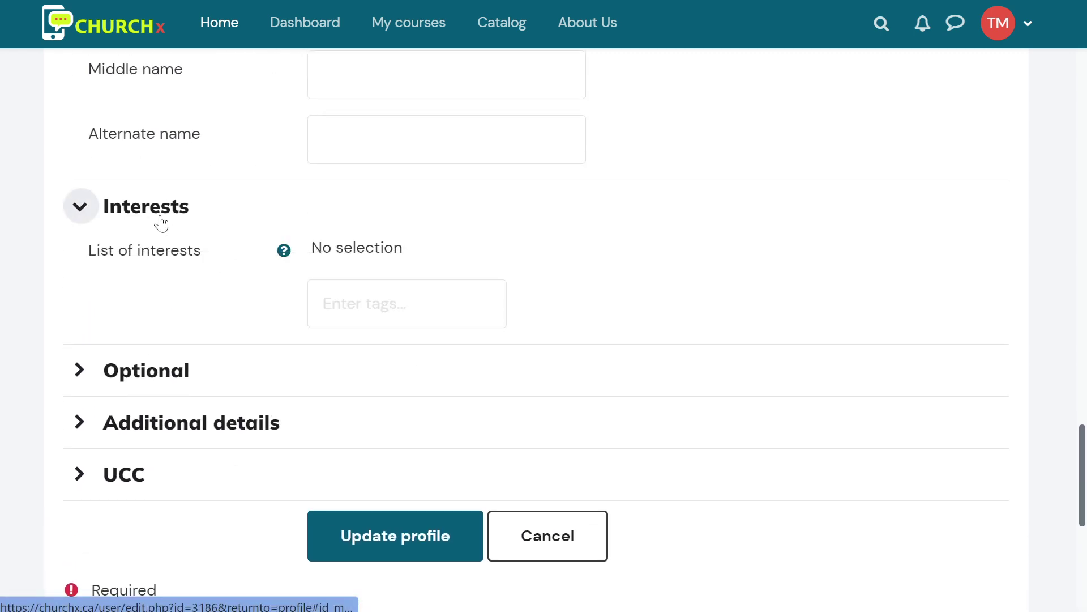
left_click(158, 220)
- Expand the Optional section and examine its institution, department, phone and address fields
left_click(145, 256)
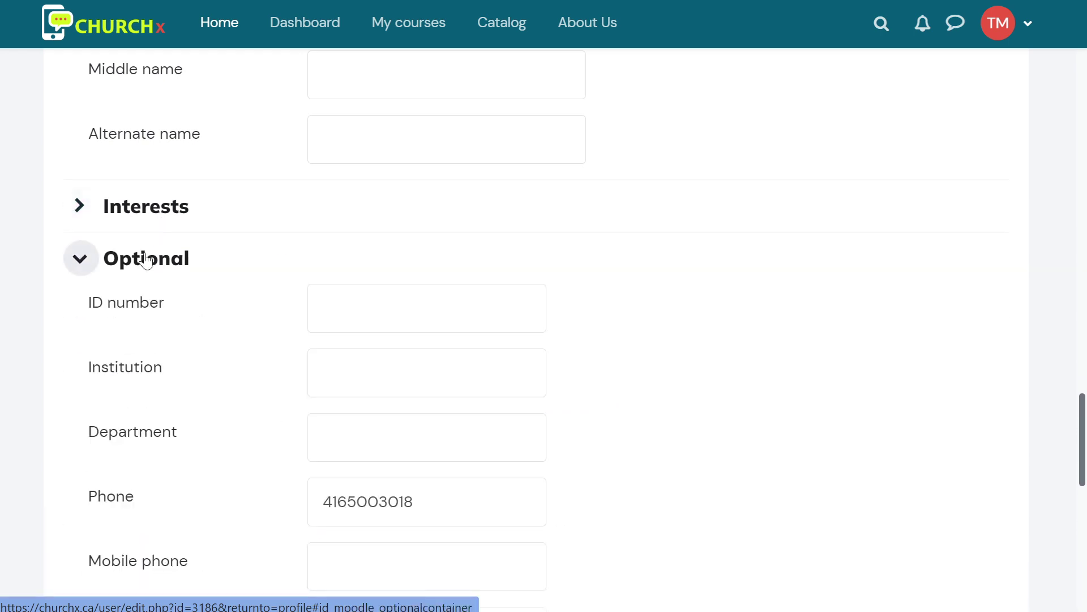
scroll(145, 259, "down", 1)
scroll(151, 254, "down", 2)
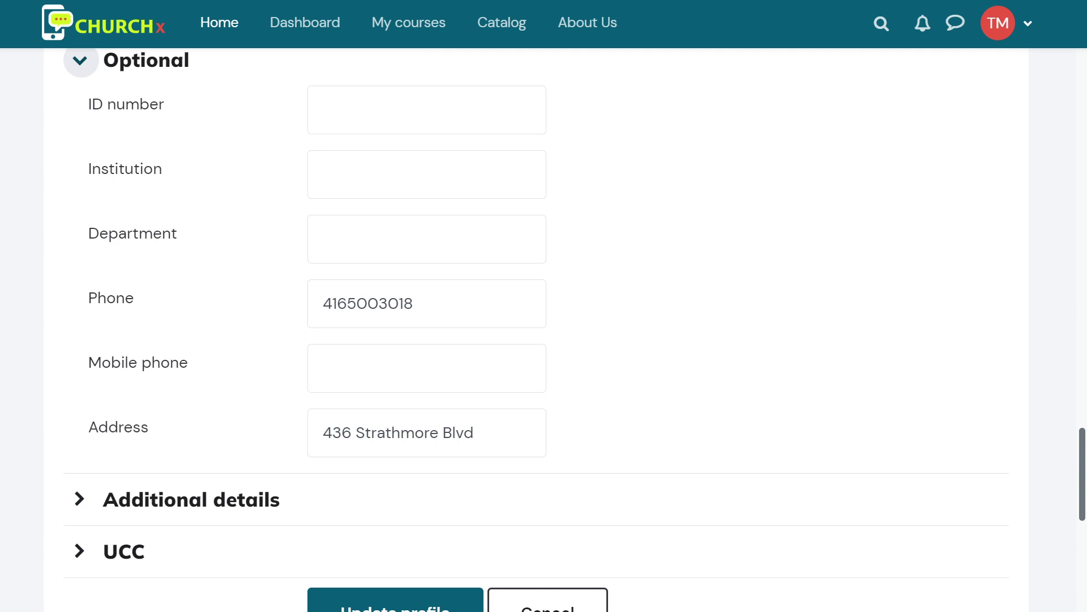
double_click(368, 304)
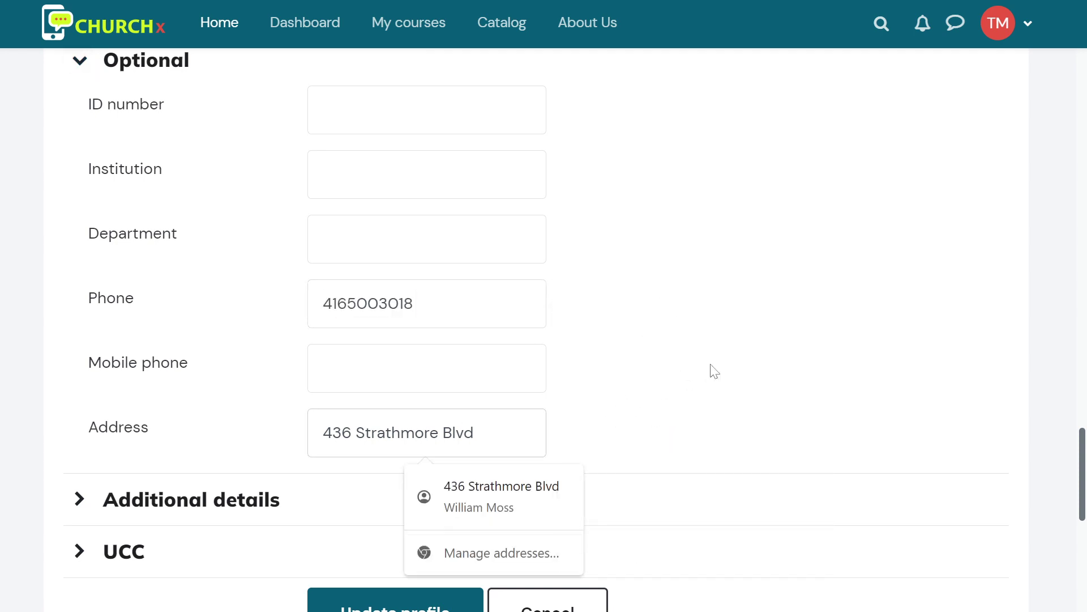
left_click(713, 367)
scroll(608, 399, "down", 1)
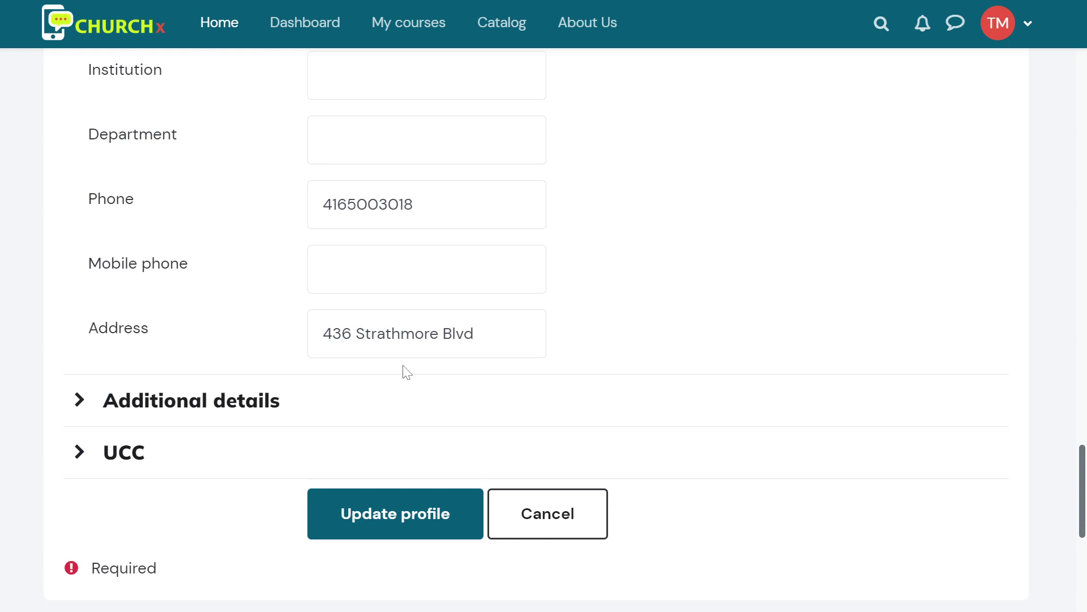
- Expand the Additional details and UCC sections of the profile form and examine their fields
left_click(138, 406)
scroll(463, 376, "down", 2)
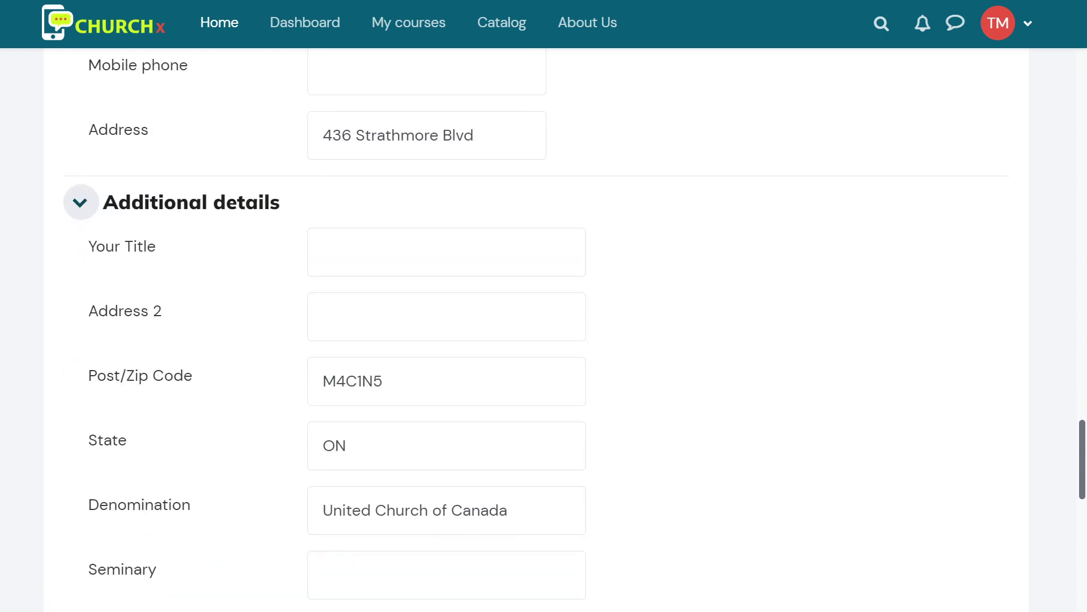
scroll(609, 378, "down", 1)
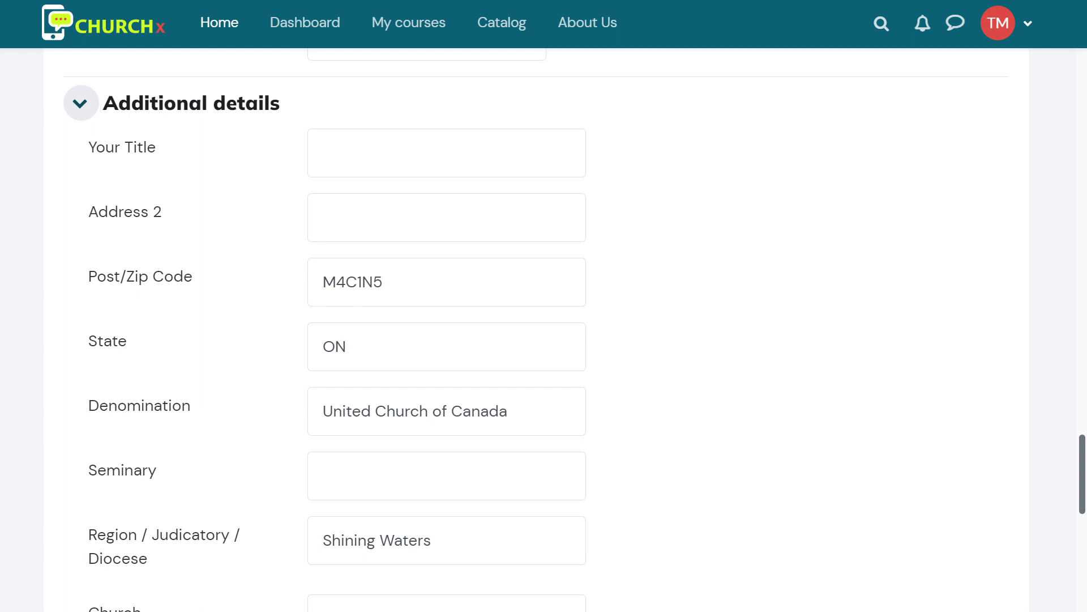
scroll(623, 324, "down", 1)
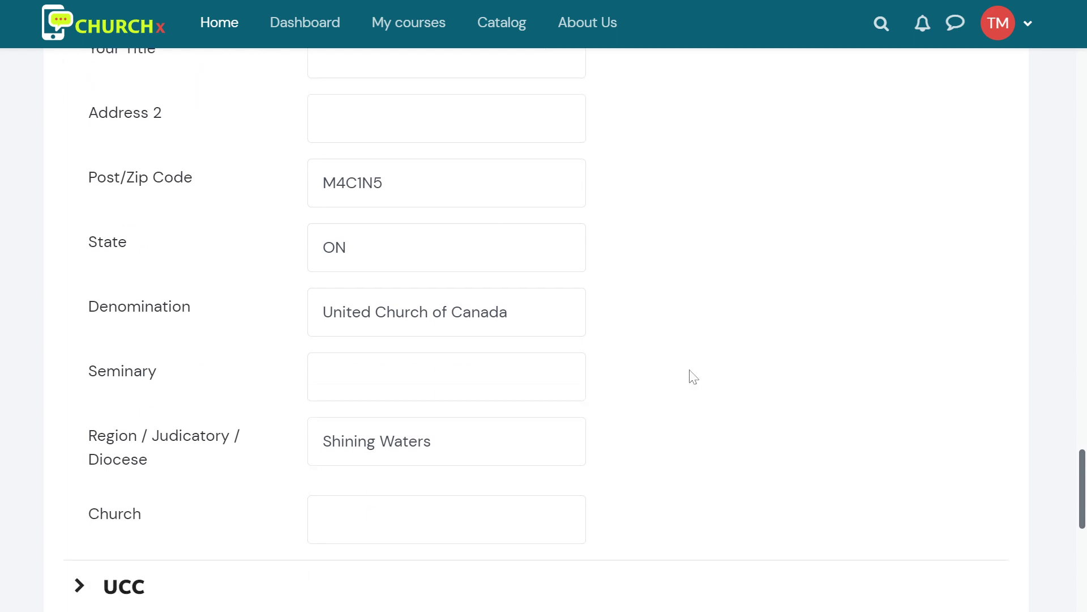
scroll(687, 372, "down", 3)
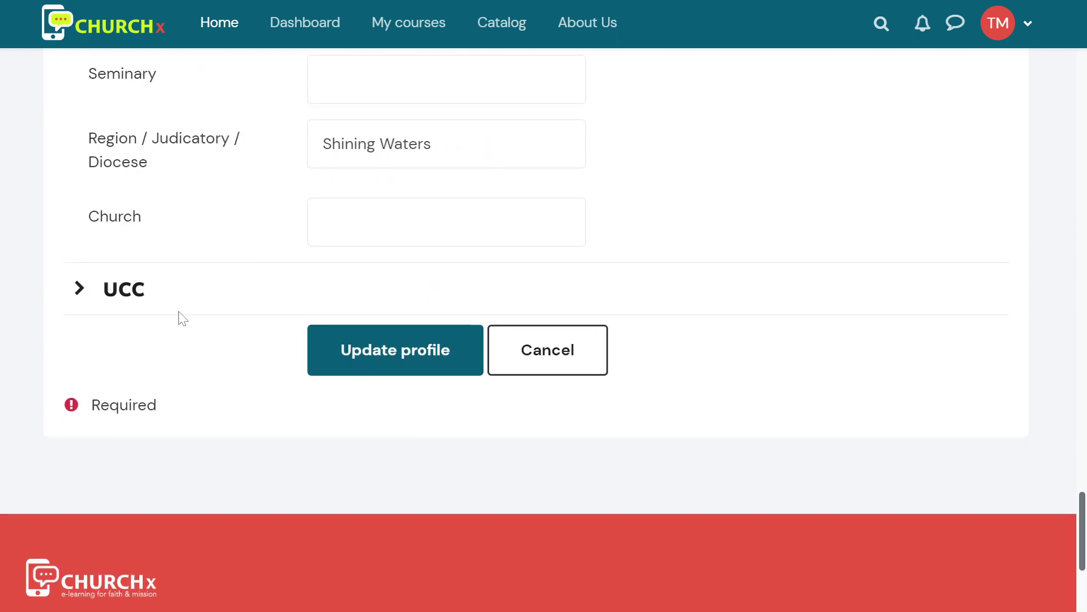
left_click(172, 313)
scroll(165, 180, "down", 1)
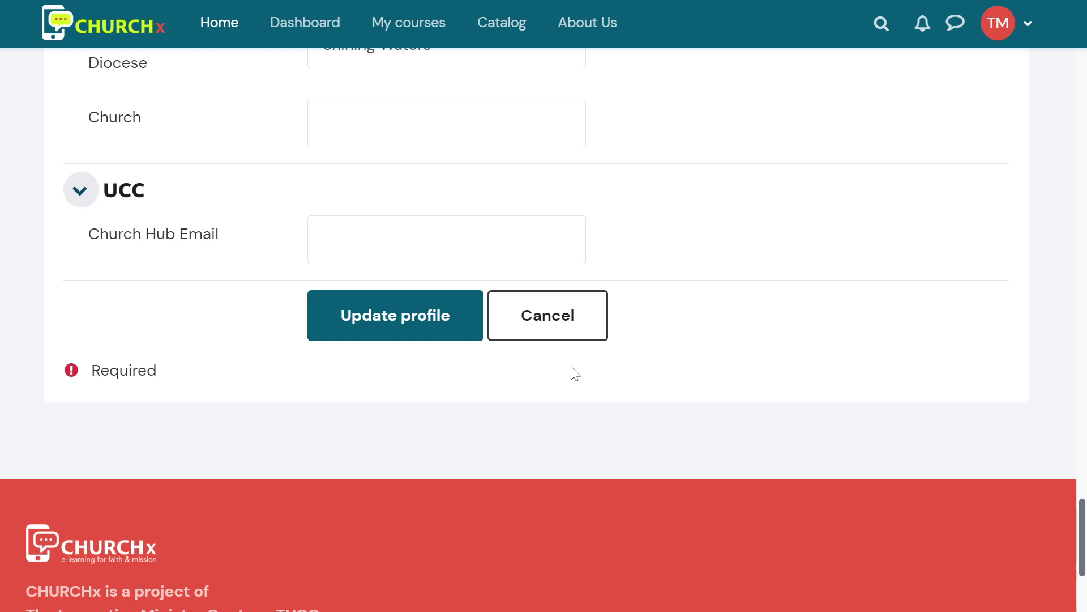
- Look back over the profile form's sections and leave it without saving any changes
scroll(593, 372, "up", 2)
scroll(691, 416, "up", 5)
scroll(691, 414, "down", 4)
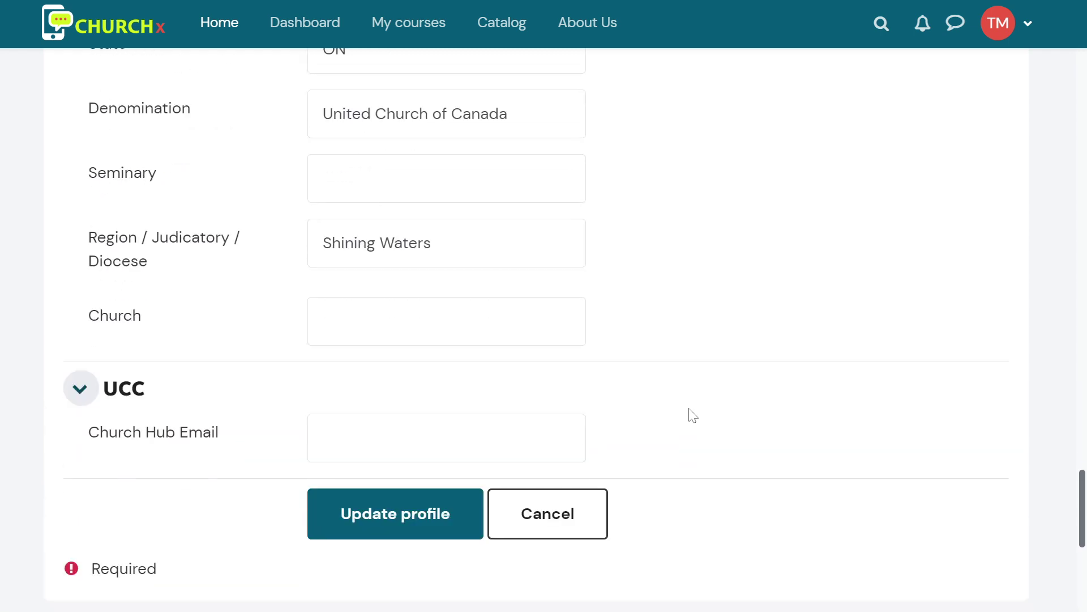
scroll(692, 415, "up", 10)
scroll(692, 415, "up", 20)
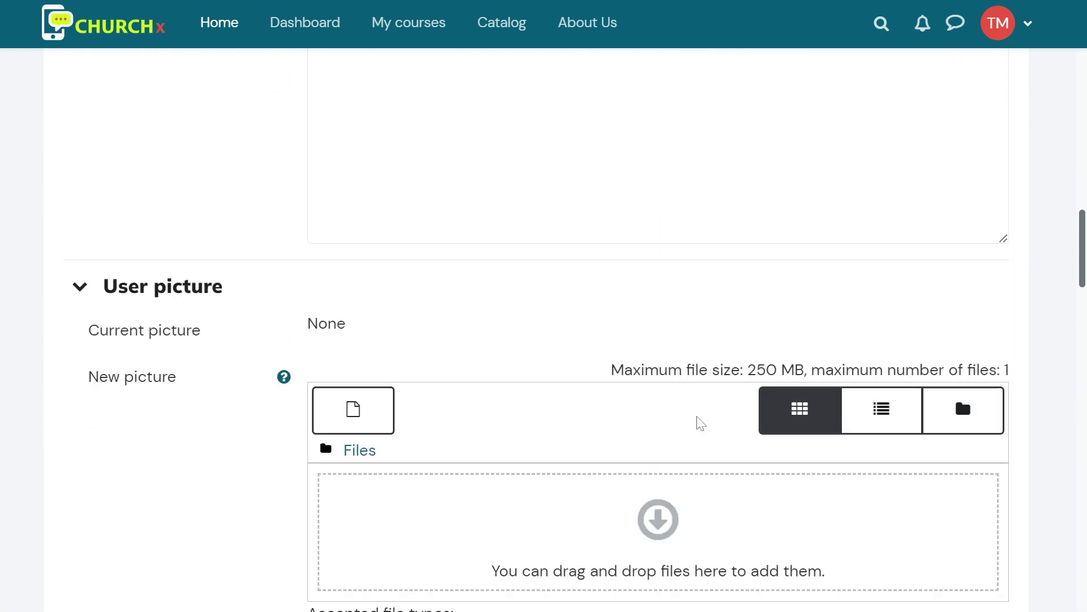
scroll(701, 423, "down", 20)
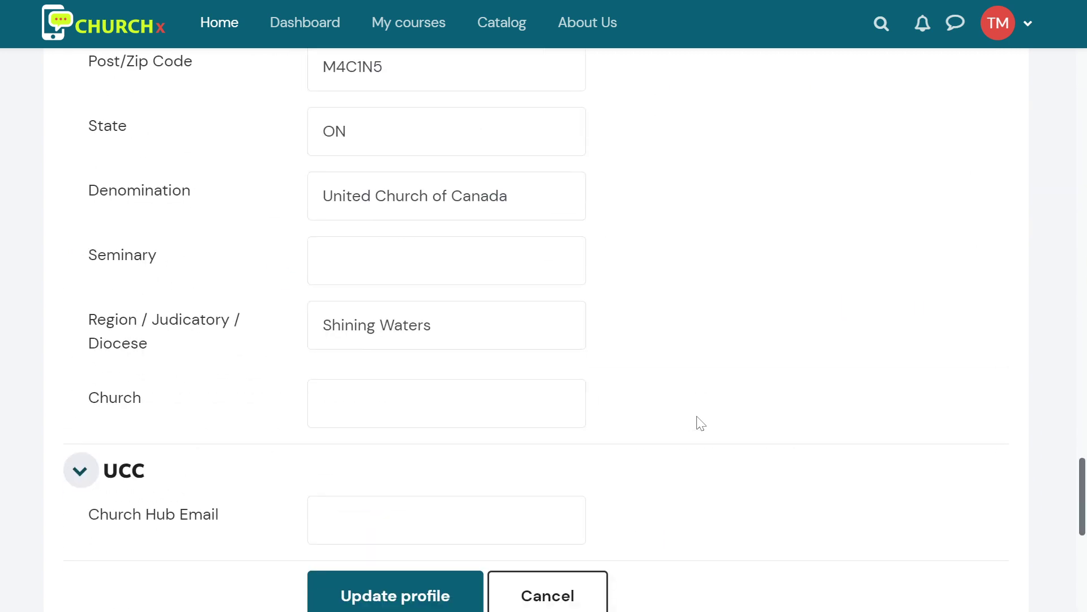
scroll(791, 328, "up", 5)
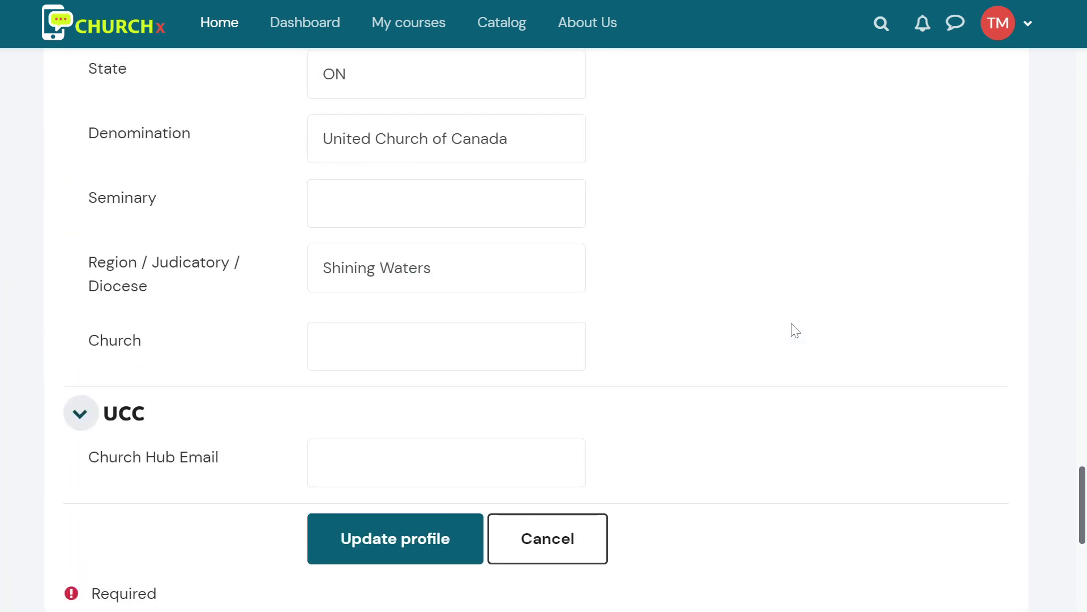
left_click(593, 539)
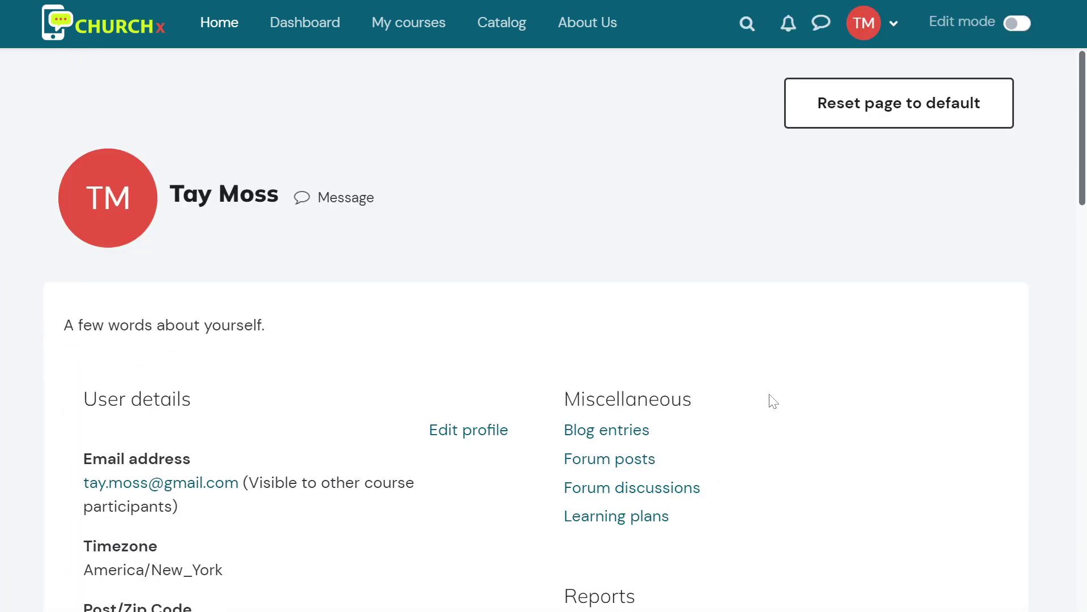
- Open the account's Preferences page to view the user account, portfolio and badge options
left_click(872, 30)
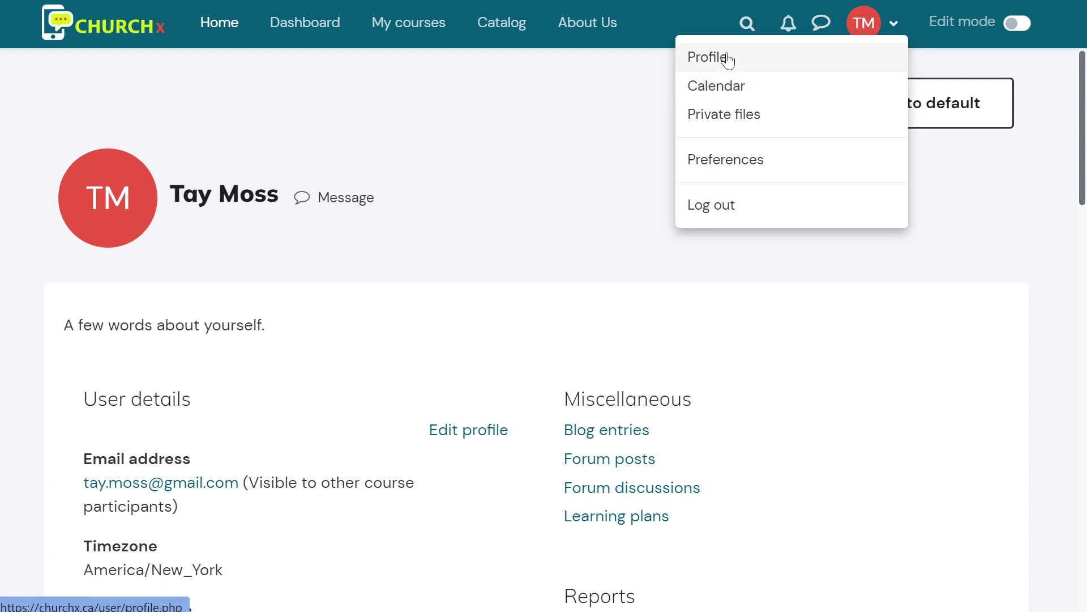
left_click(725, 164)
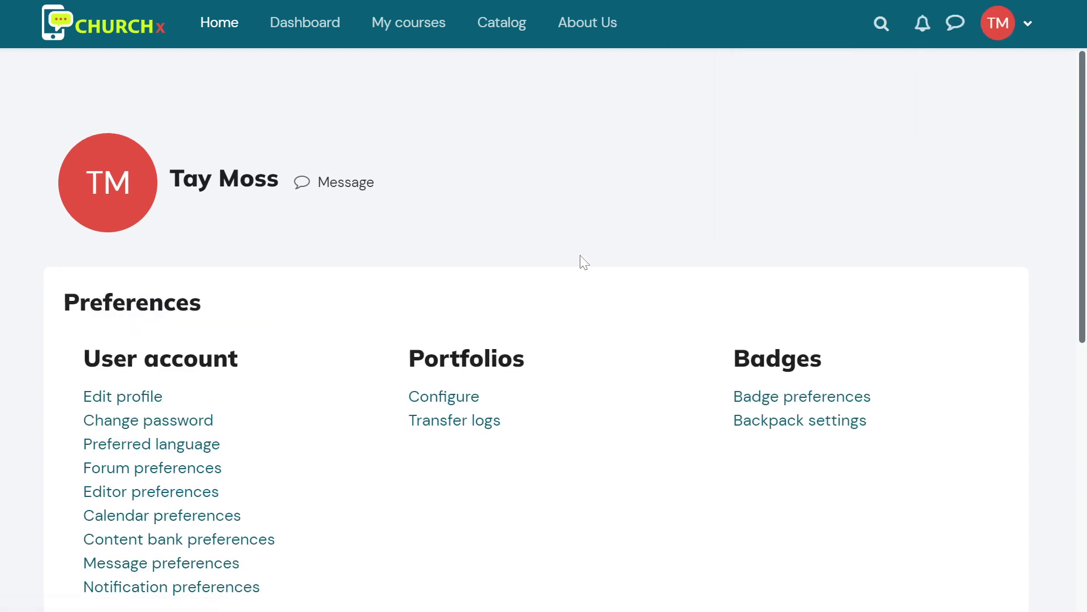
scroll(583, 261, "down", 2)
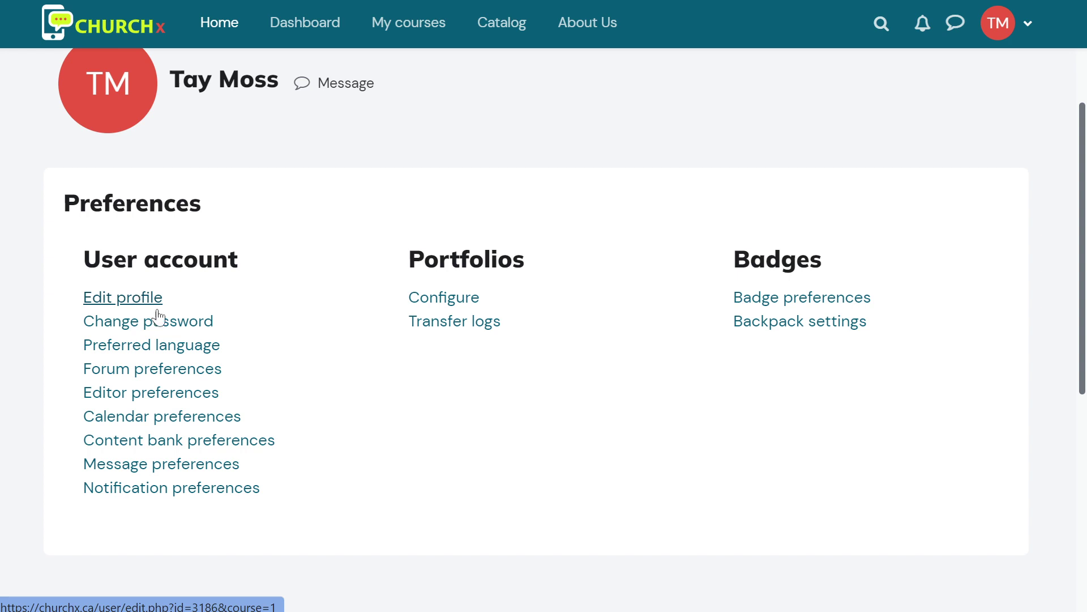
- Open the Change password form to examine its fields and password rules, and return to the Preferences page
left_click(203, 333)
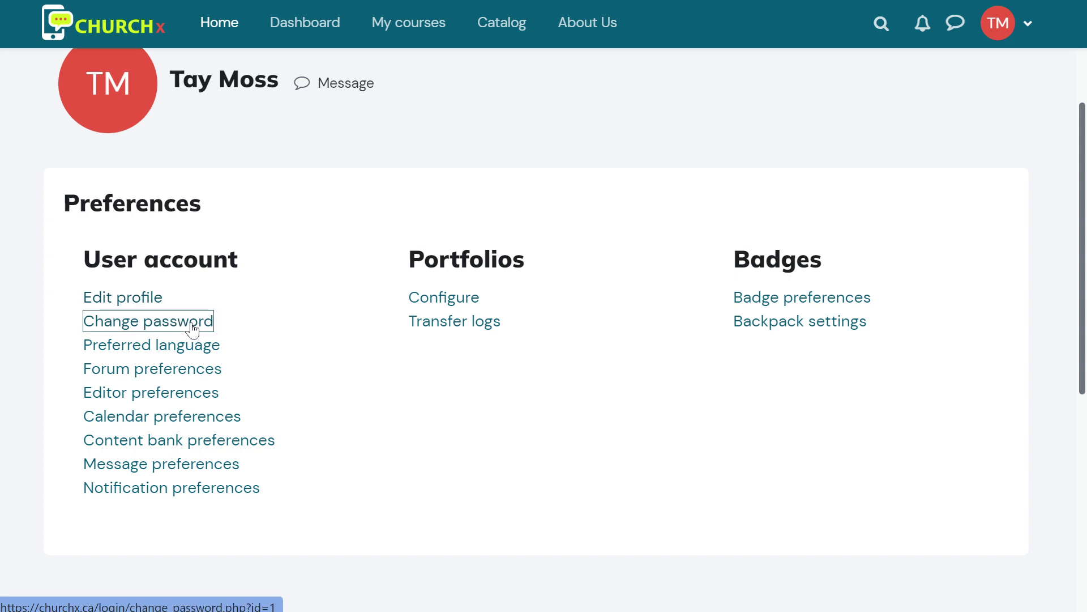
scroll(510, 352, "down", 2)
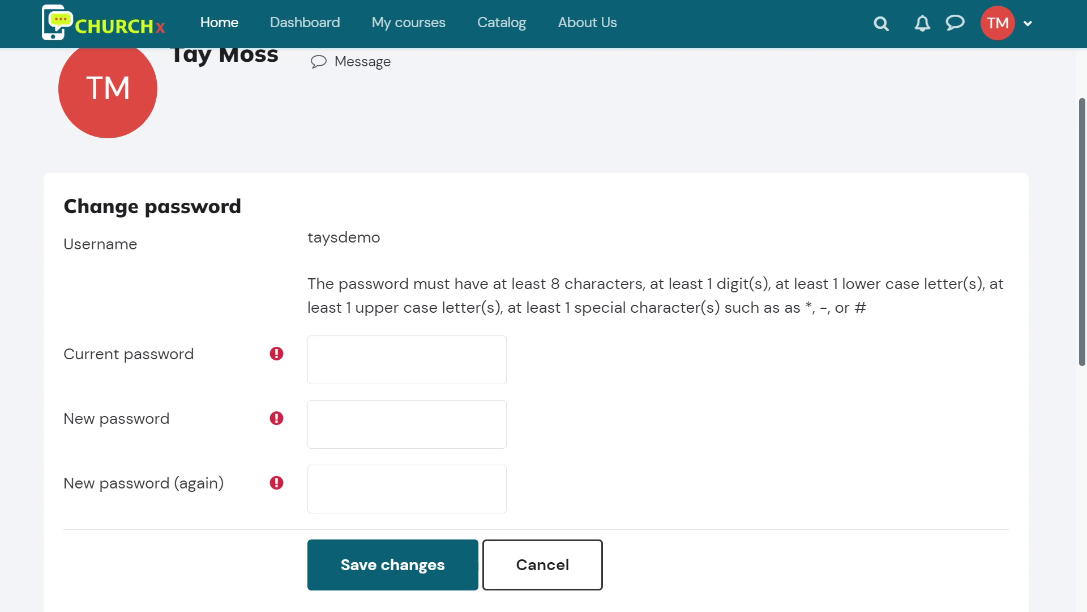
left_click(396, 360)
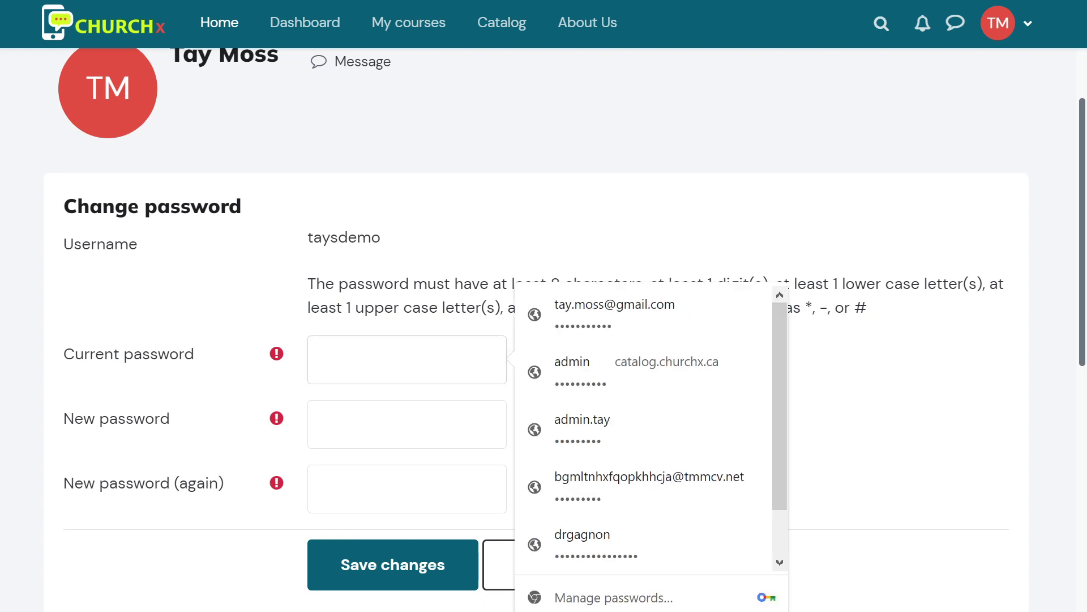
left_click(365, 258)
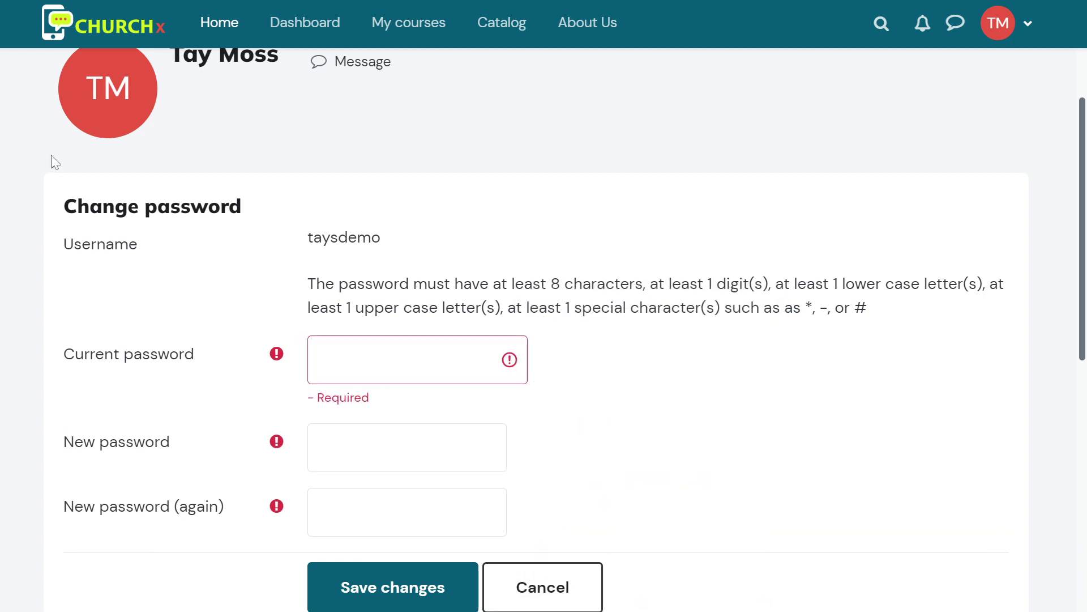
key("alt+Left")
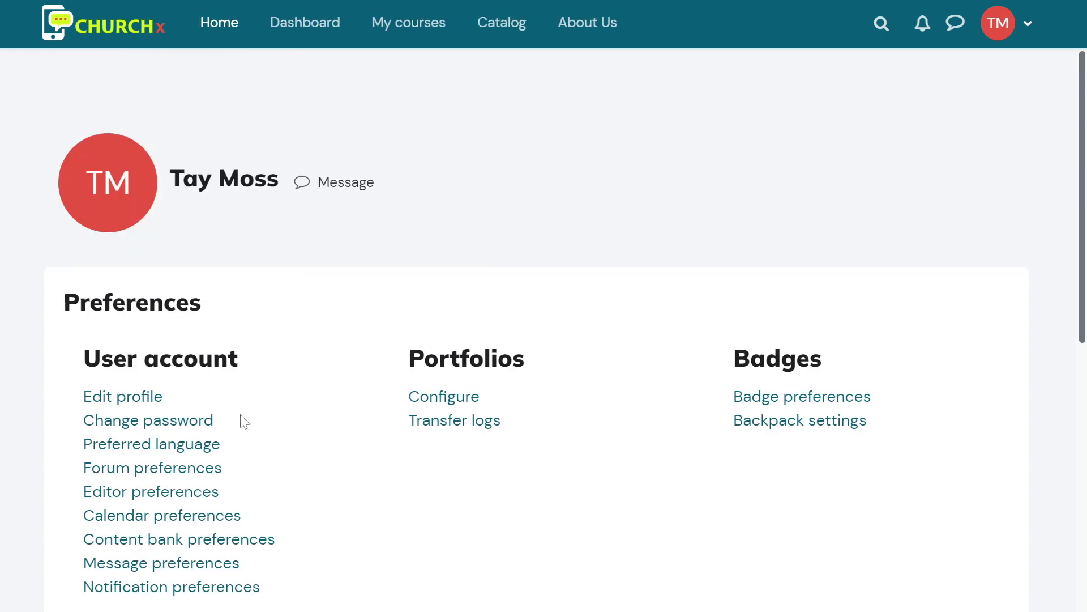
- Examine the available options for the preferred language and return to the Preferences page
left_click(206, 444)
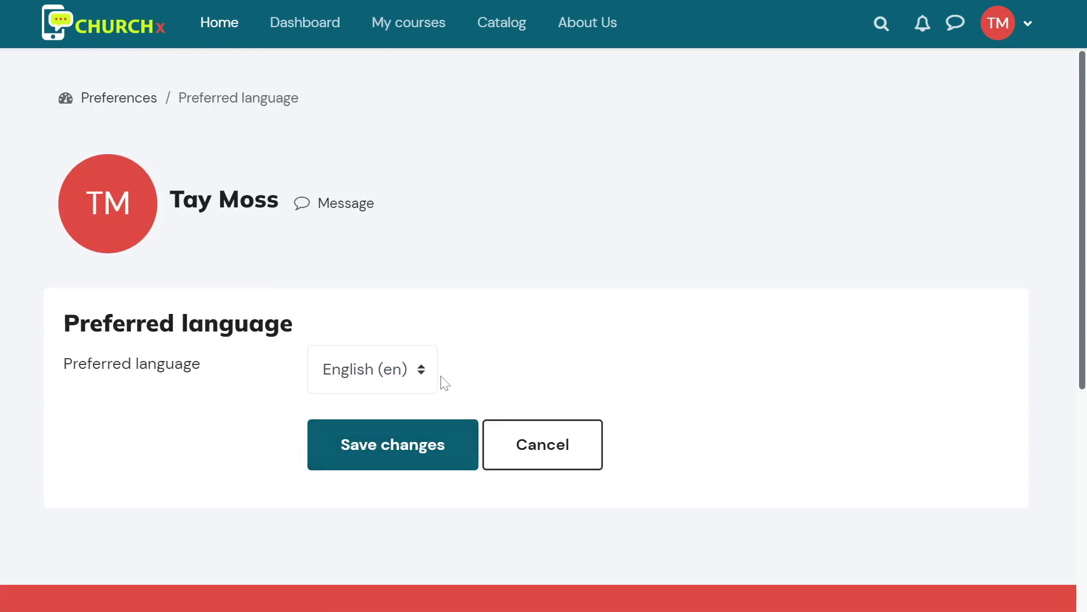
left_click(399, 369)
left_click(400, 368)
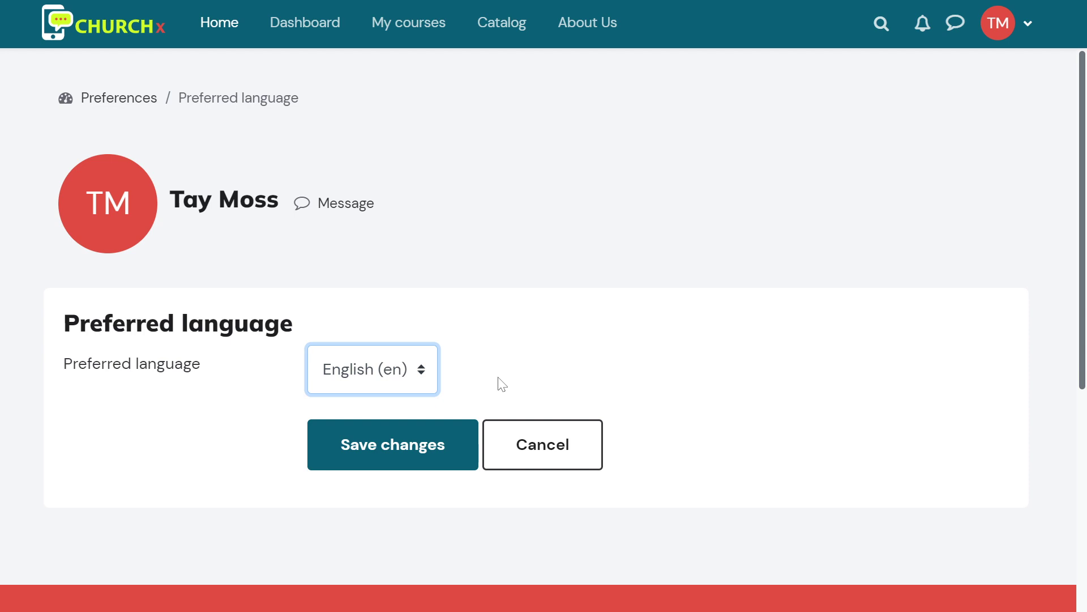
left_click(391, 378)
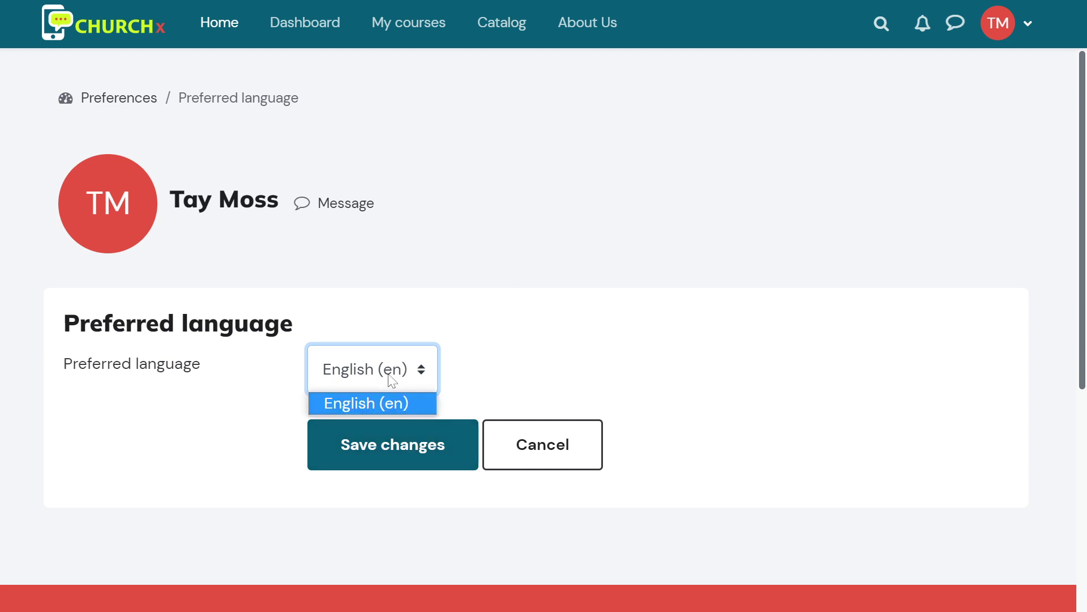
left_click(391, 378)
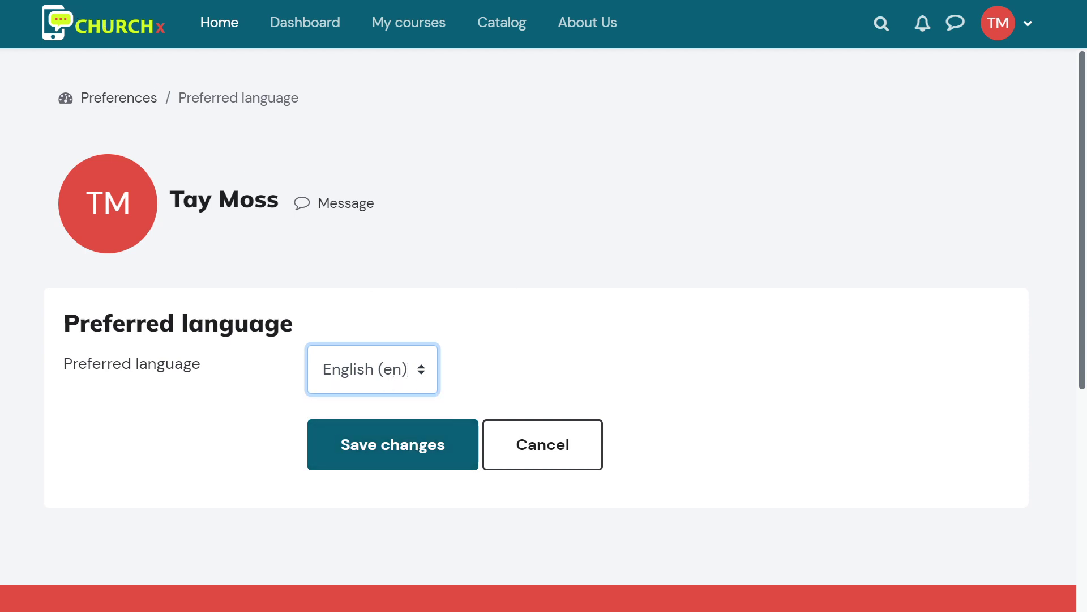
key("alt+Left")
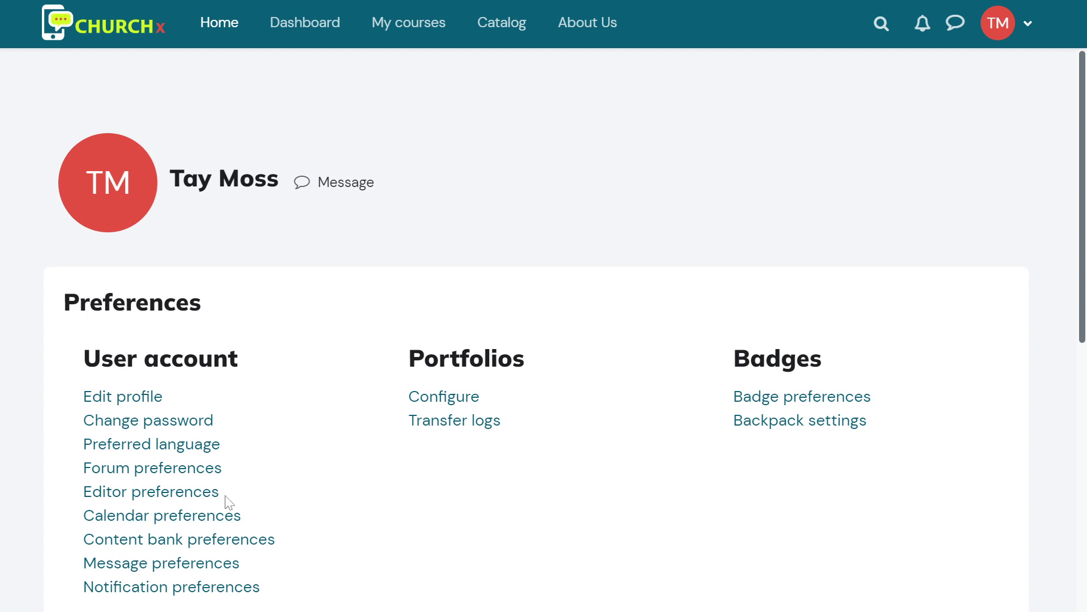
- Open the Notification preferences and examine the web, email and mobile settings for each activity
scroll(187, 465, "down", 2)
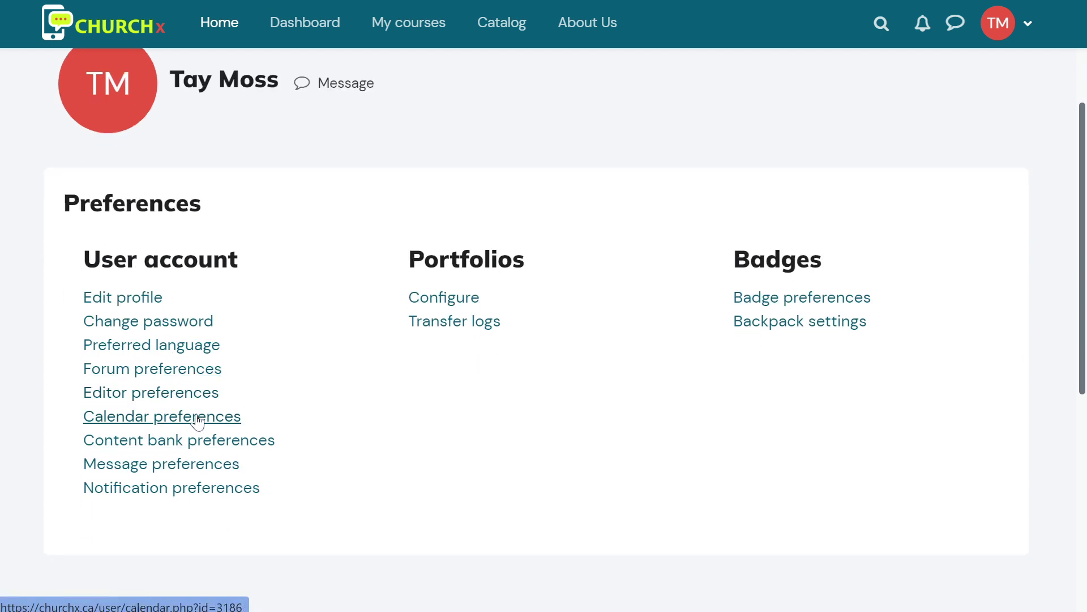
left_click(238, 494)
scroll(605, 398, "down", 3)
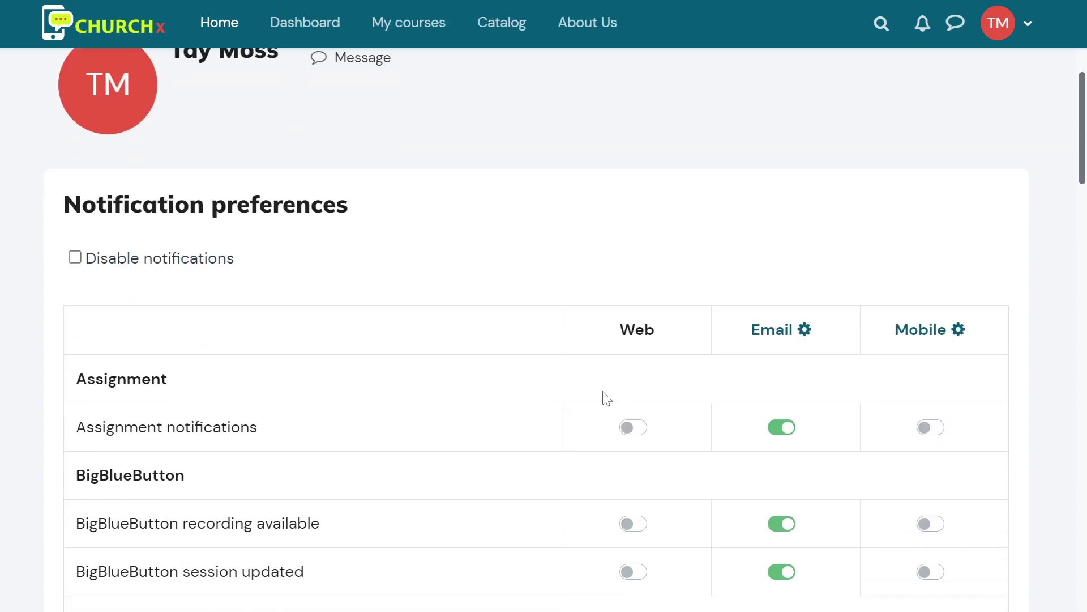
scroll(697, 326, "down", 3)
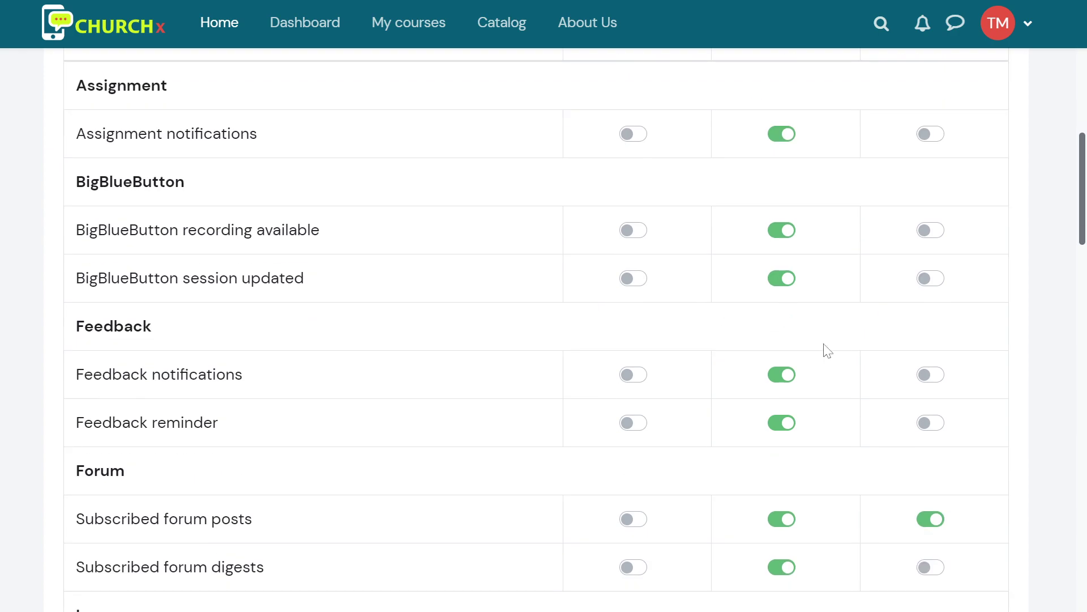
- Review the notification list and try the Disable notifications option, leaving it unchecked
scroll(816, 344, "up", 2)
scroll(816, 345, "up", 3)
scroll(816, 345, "down", 15)
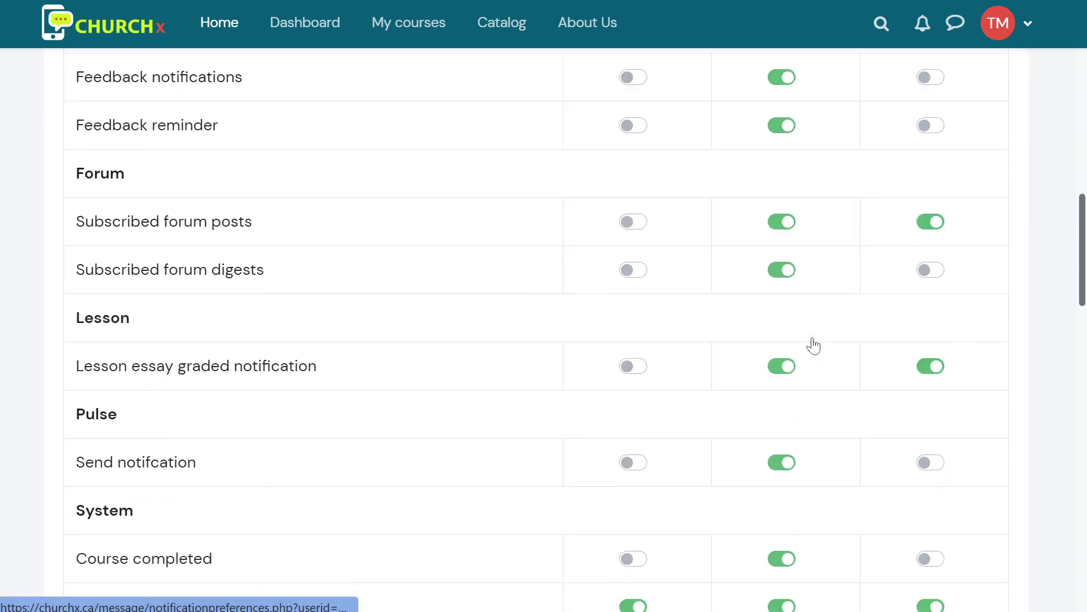
scroll(816, 344, "down", 5)
scroll(816, 344, "up", 15)
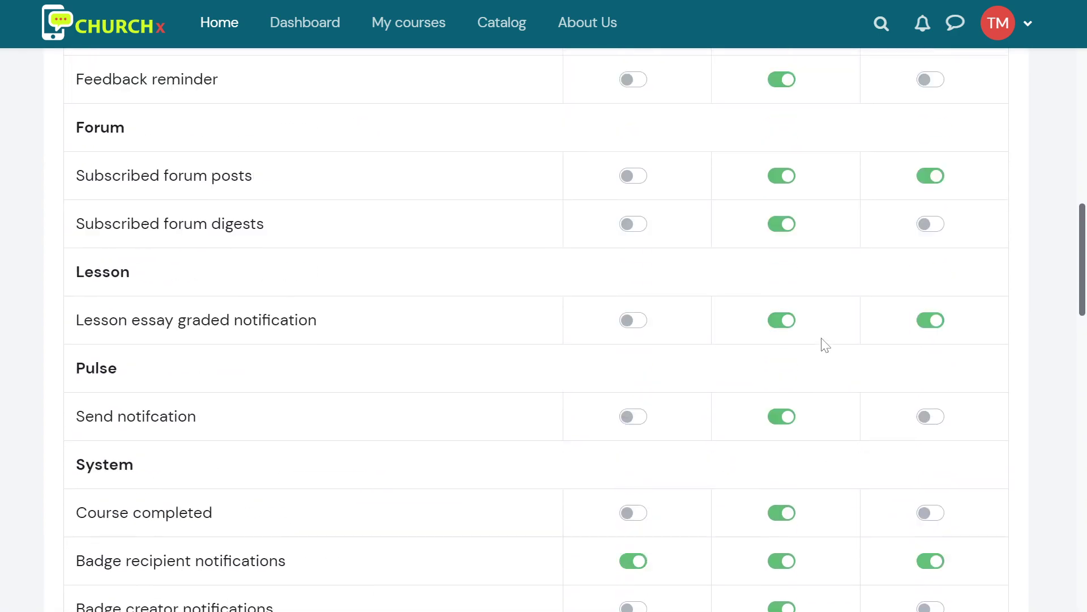
scroll(827, 345, "up", 2)
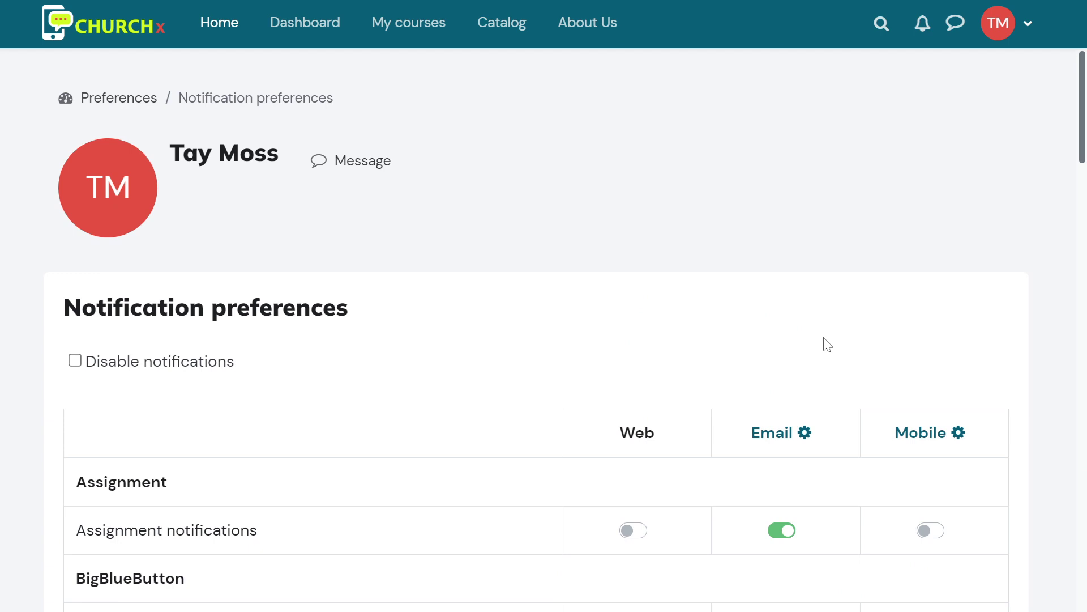
left_click(79, 363)
left_click(97, 365)
- Examine the Forum notification settings, highlighting the Subscribed forum posts entry
scroll(776, 215, "down", 3)
scroll(668, 321, "down", 8)
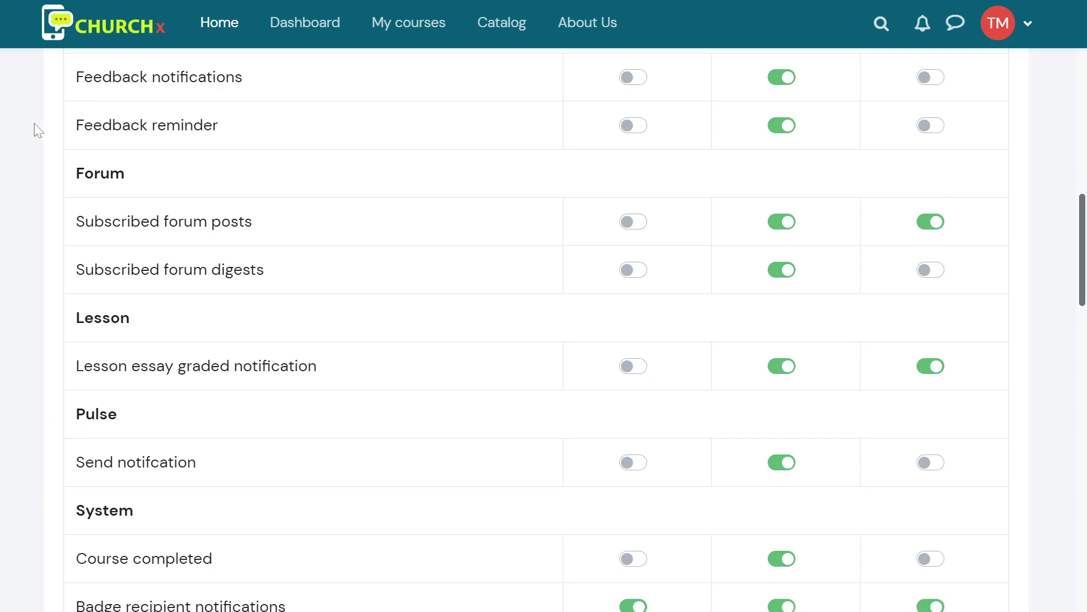
left_click_drag(94, 222, 258, 224)
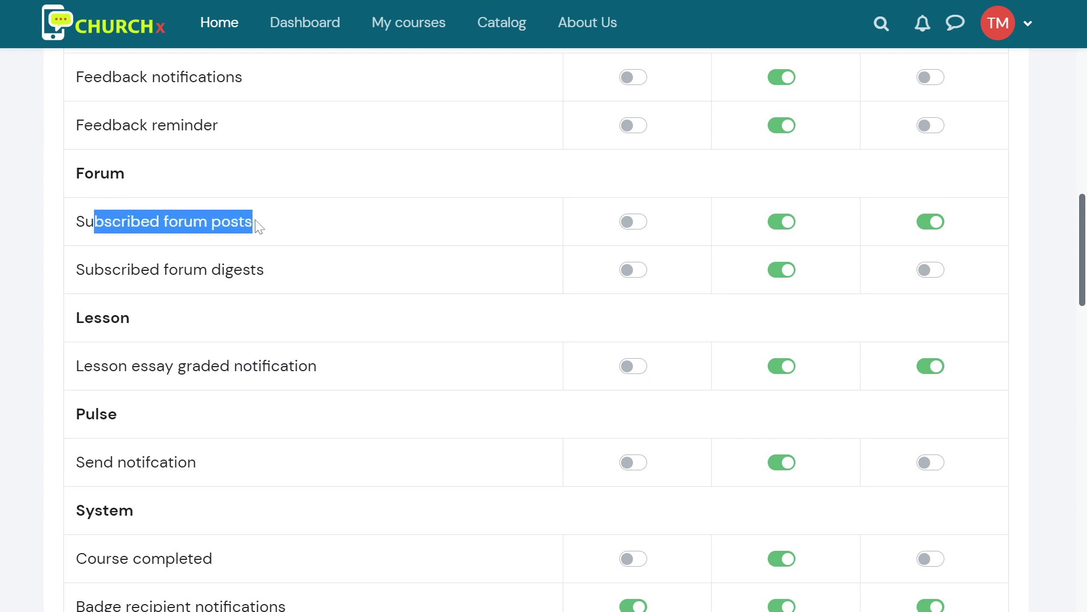
left_click(313, 232)
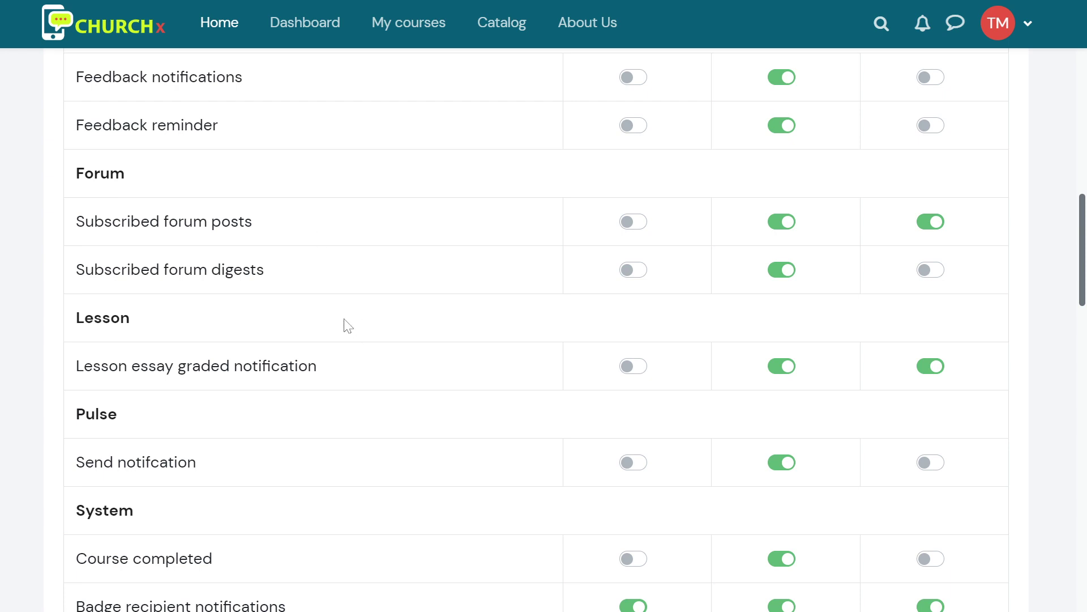
scroll(393, 291, "down", 3)
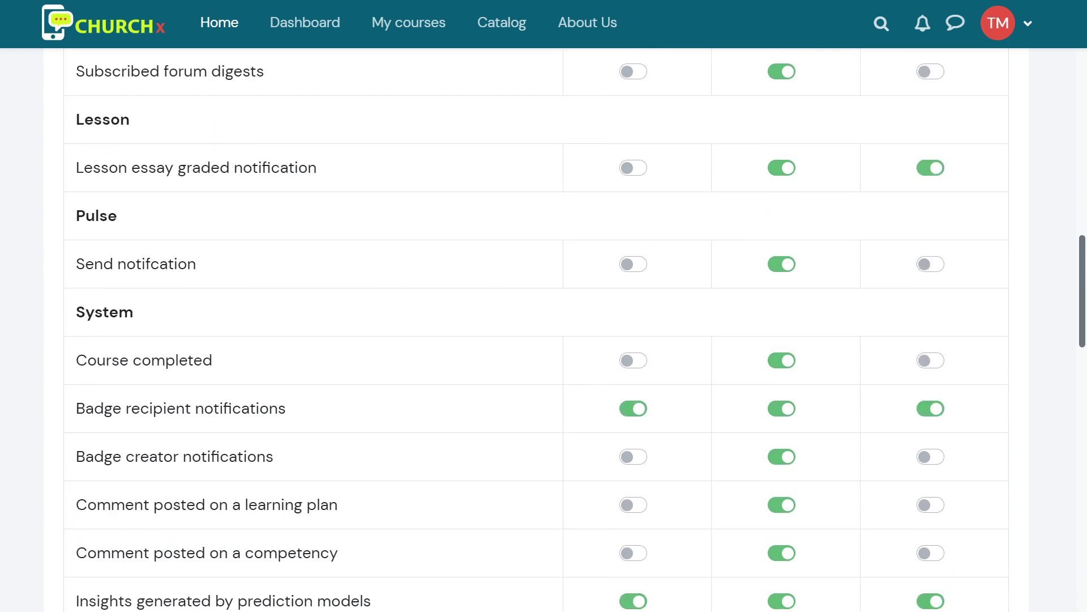
- Highlight the Pulse notification entry and examine its email setting
left_click_drag(73, 211, 313, 285)
left_click(295, 264)
left_click(782, 264)
- Examine the System notification settings, highlighting the Grade notifications entry
scroll(646, 445, "down", 2)
scroll(577, 359, "down", 3)
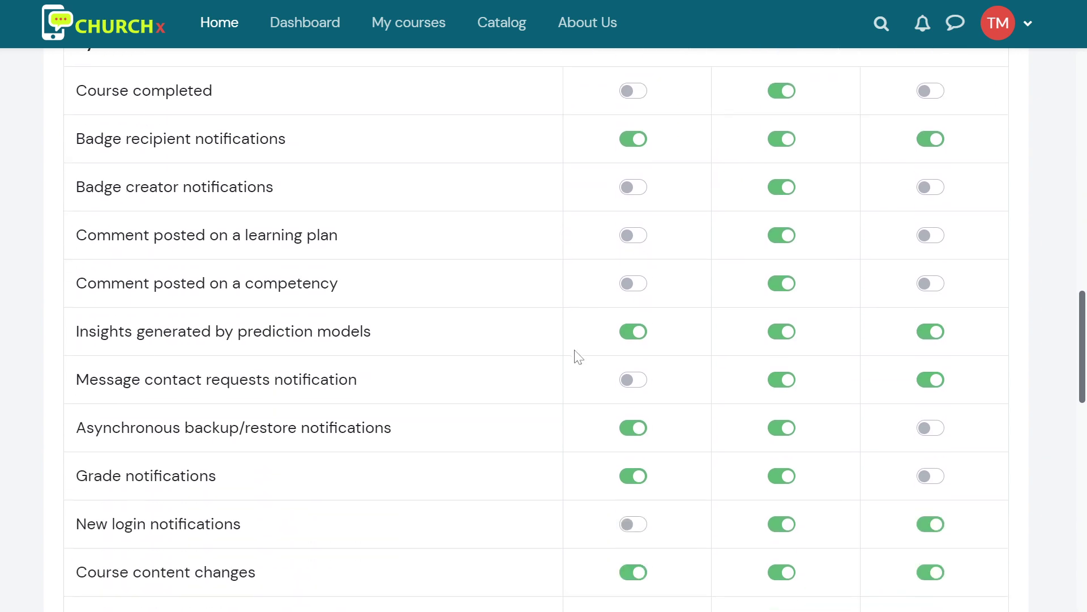
scroll(576, 356, "up", 3)
scroll(576, 357, "down", 6)
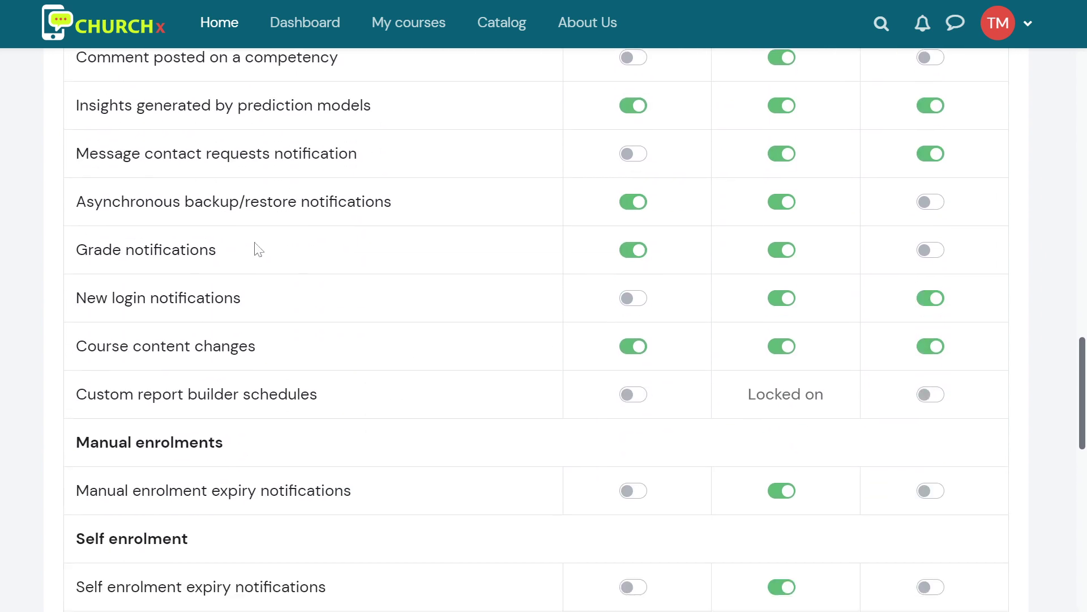
left_click_drag(229, 250, 77, 250)
left_click(340, 272)
- Highlight New login notifications and switch its email setting off and back on
left_click_drag(279, 298, 77, 309)
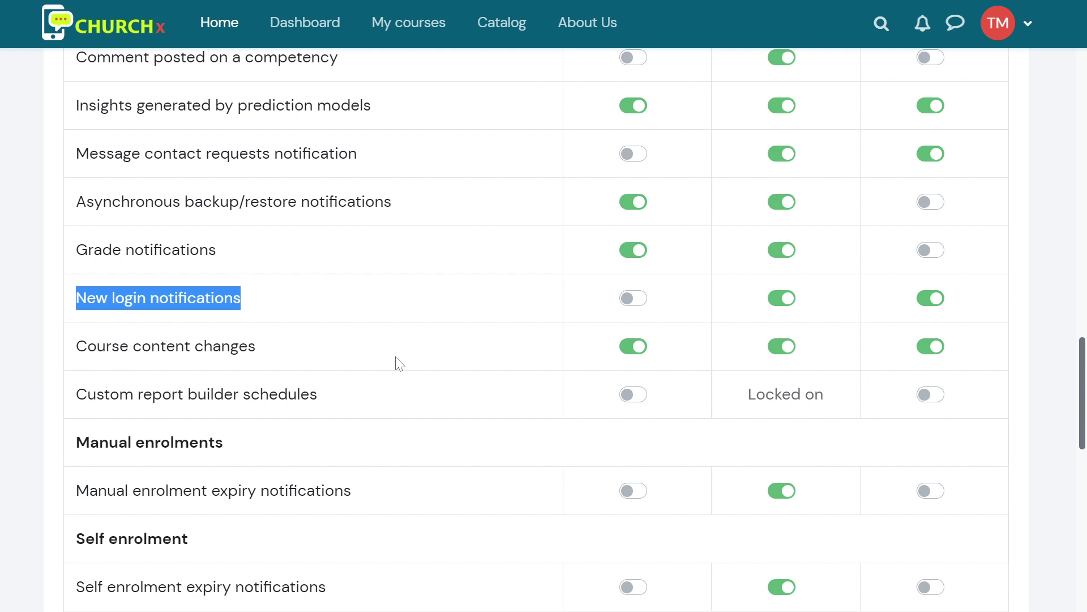
left_click(790, 306)
left_click(787, 300)
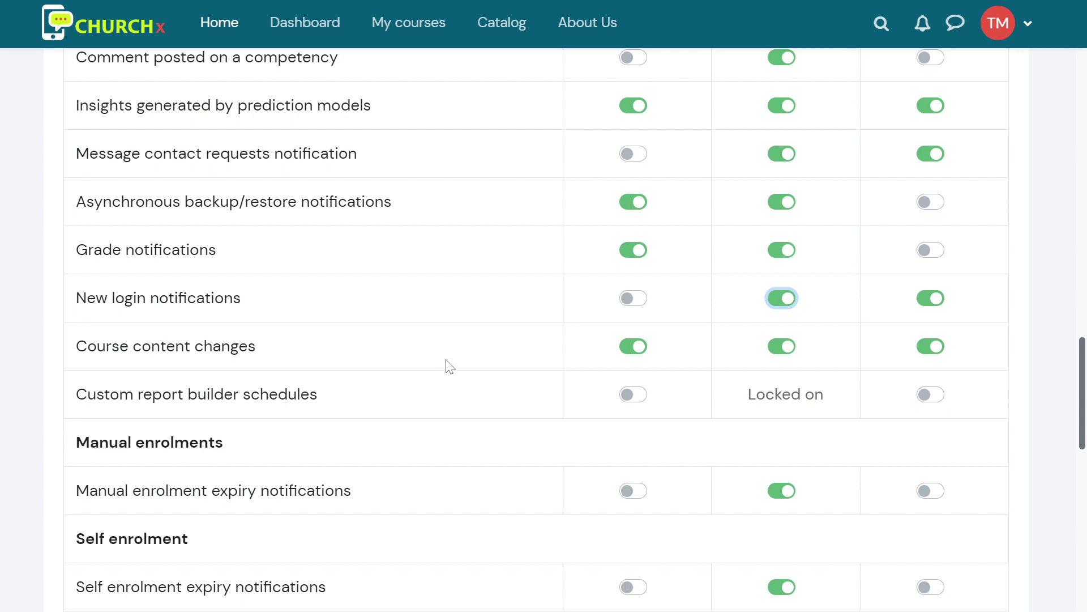
- Return to the Dashboard and examine the welcome section's help links, tutorials and the footer's contact details
scroll(450, 367, "down", 8)
scroll(452, 359, "up", 10)
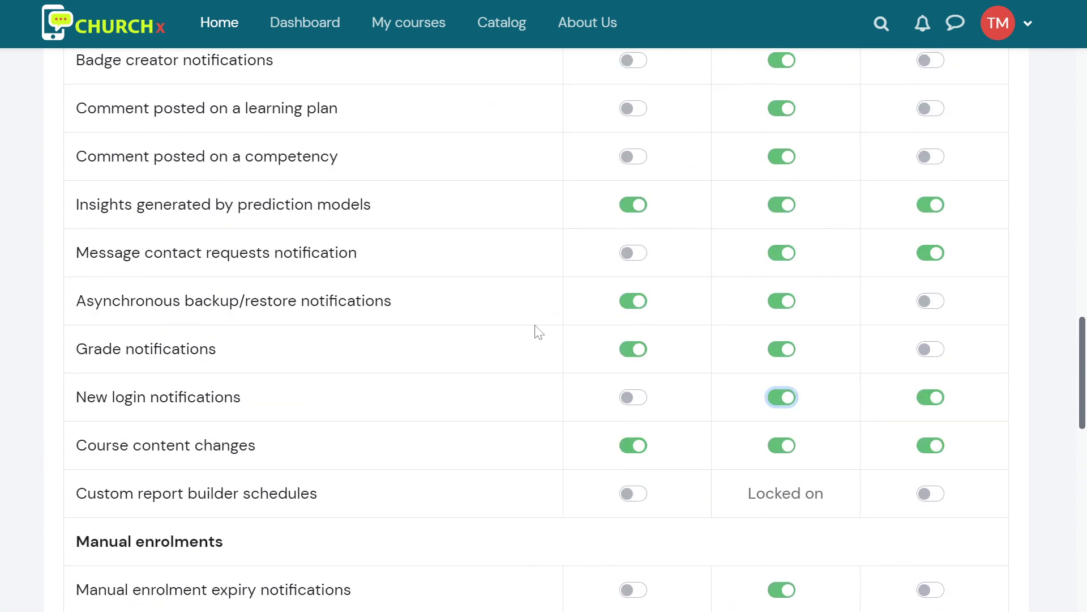
scroll(538, 331, "up", 5)
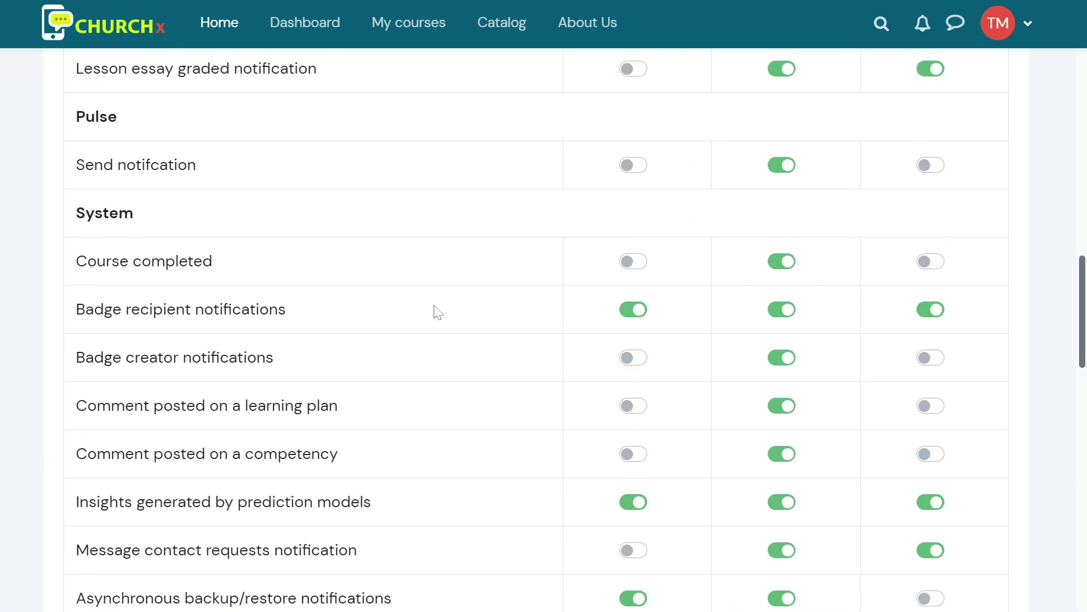
scroll(544, 350, "up", 15)
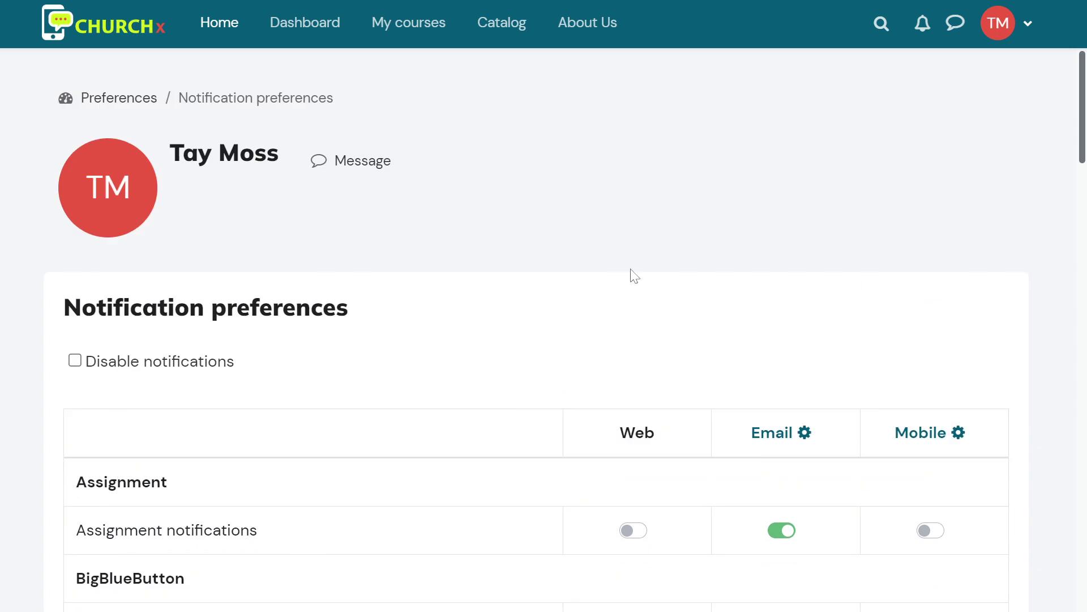
scroll(715, 209, "down", 1)
scroll(725, 205, "up", 1)
left_click(320, 41)
scroll(184, 254, "down", 2)
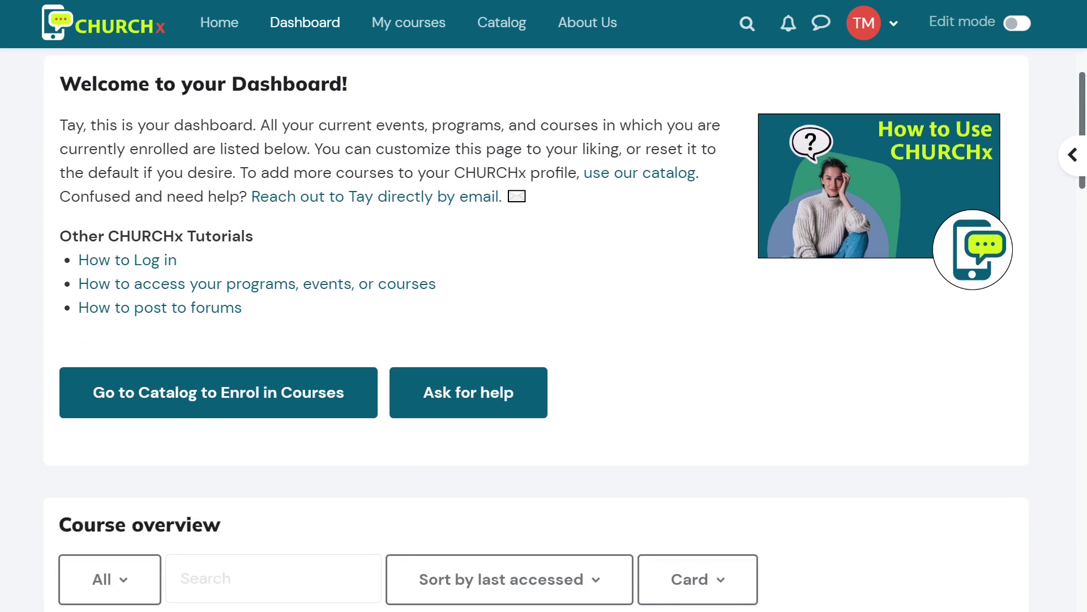
scroll(507, 365, "up", 2)
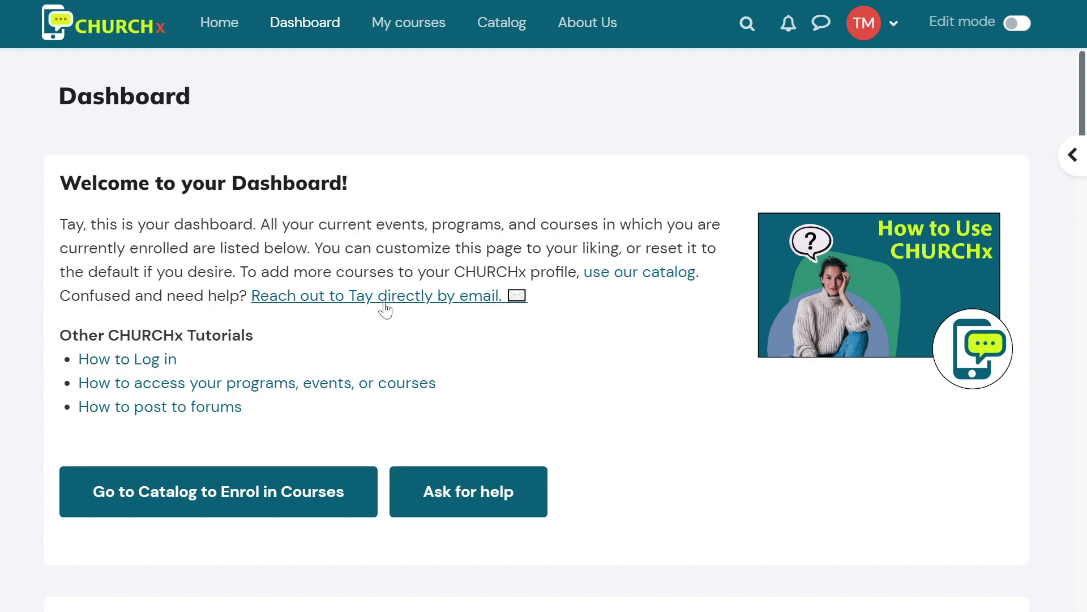
scroll(385, 308, "down", 20)
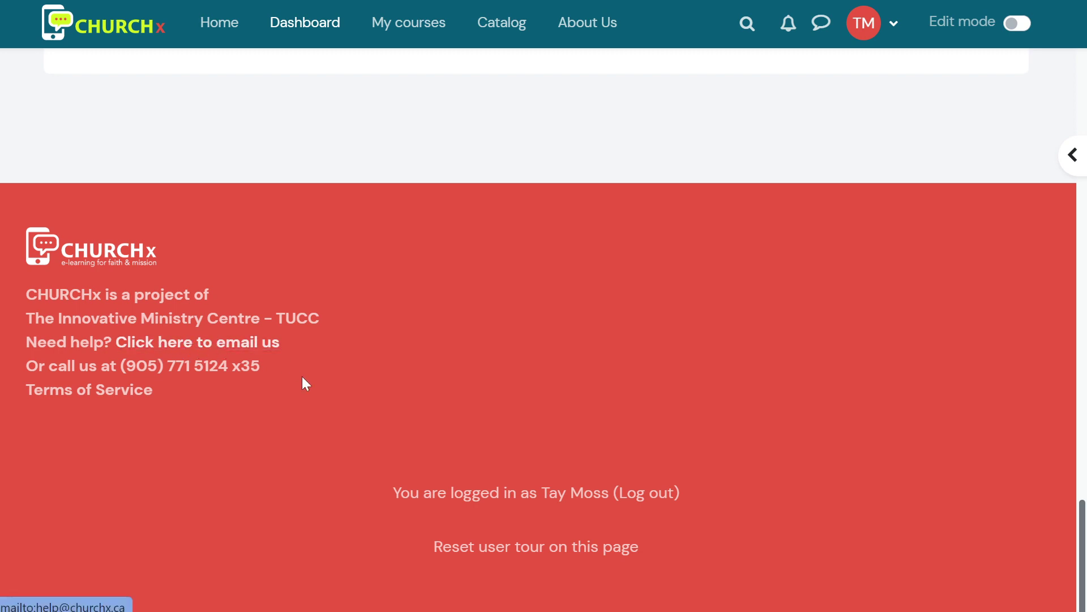
scroll(303, 381, "up", 6)
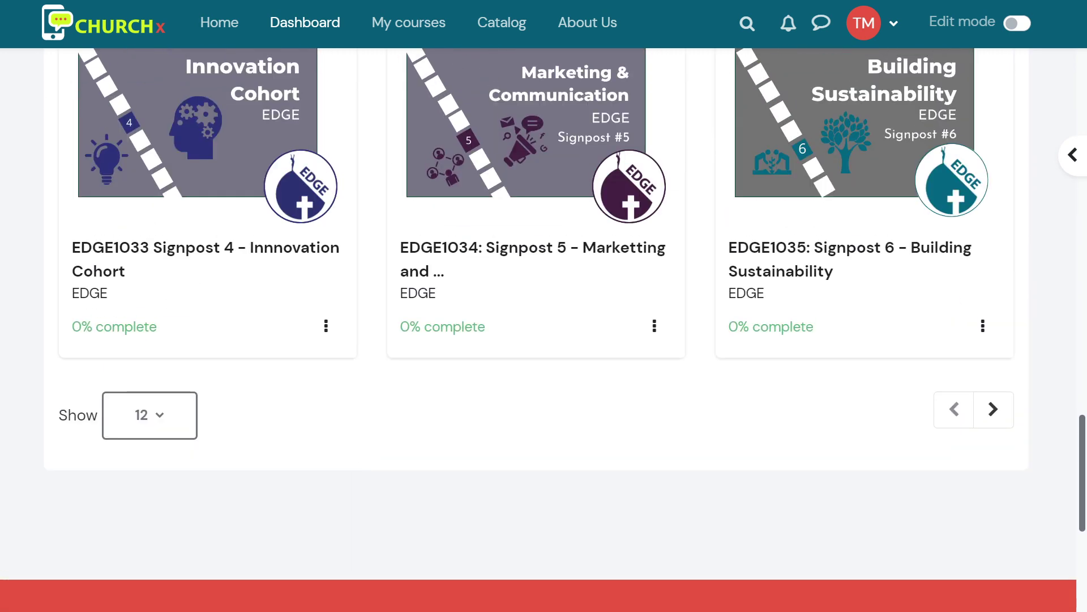